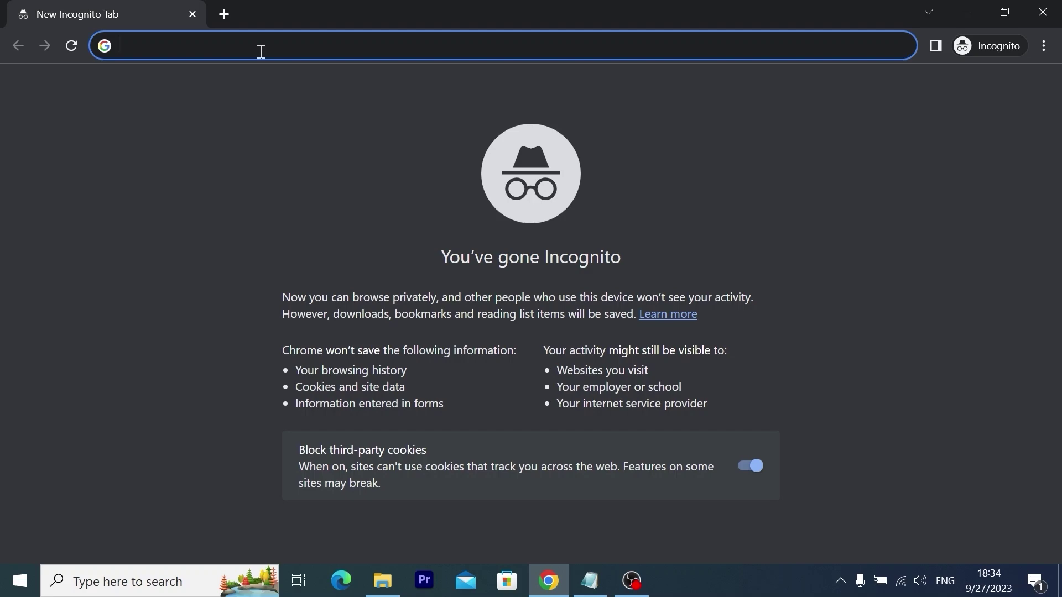
Search Google for 'download windows 11'
type("down")
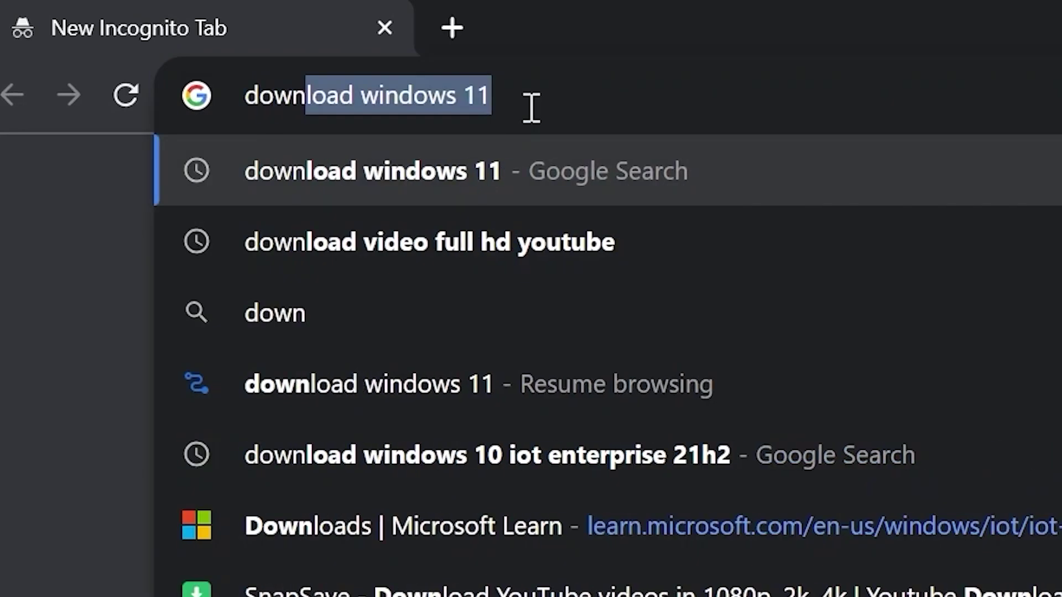
type("load windows 11")
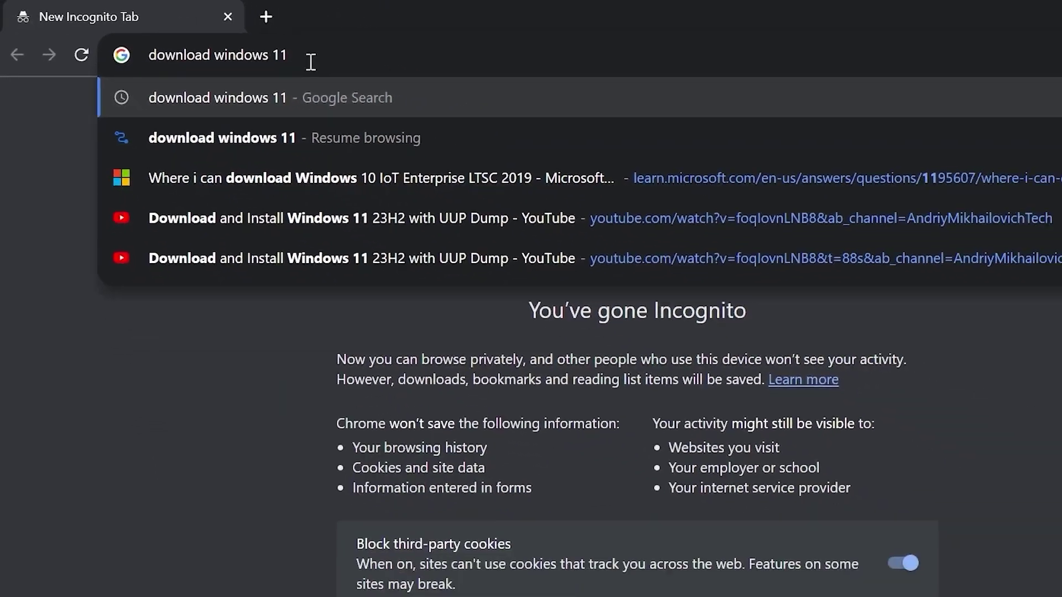
key("Return")
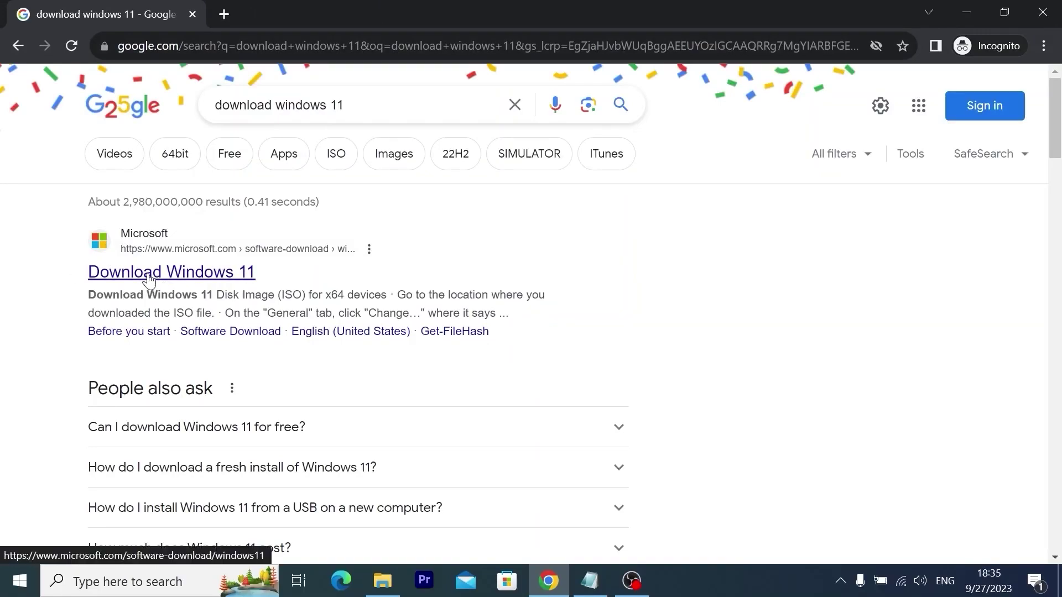
Open Microsoft's Download Windows 11 page, note the 22H2 version, and scroll to the ISO section
left_click(167, 274)
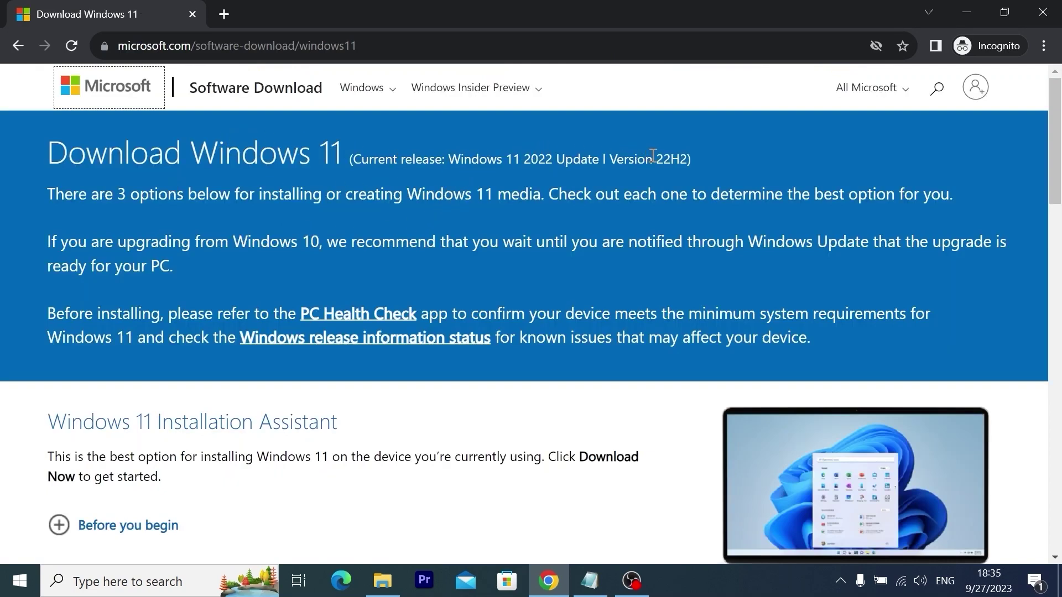
left_click_drag(652, 156, 688, 160)
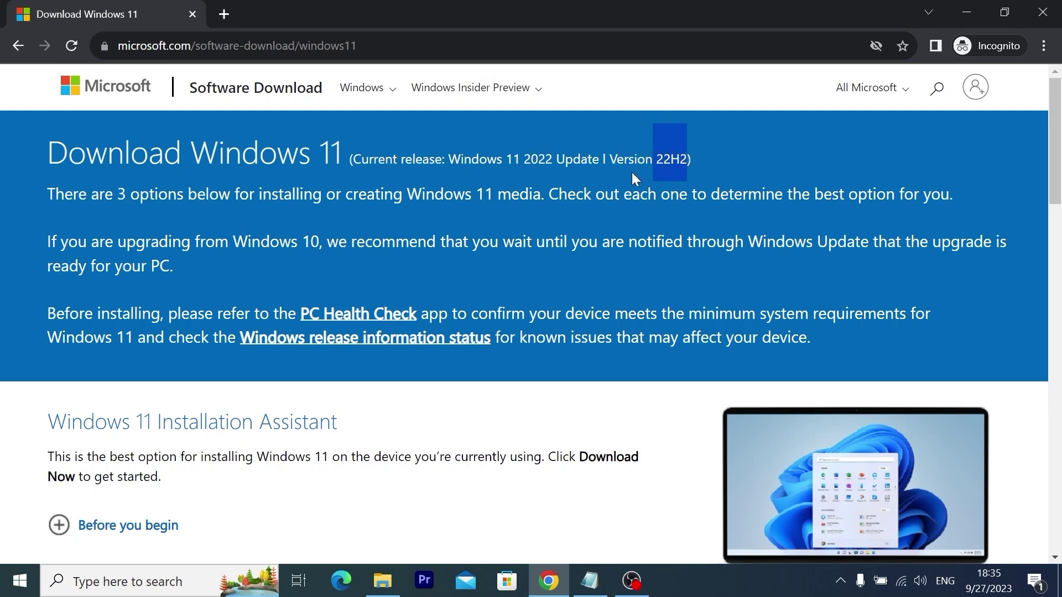
scroll(632, 174, "down", 5)
scroll(625, 185, "down", 5)
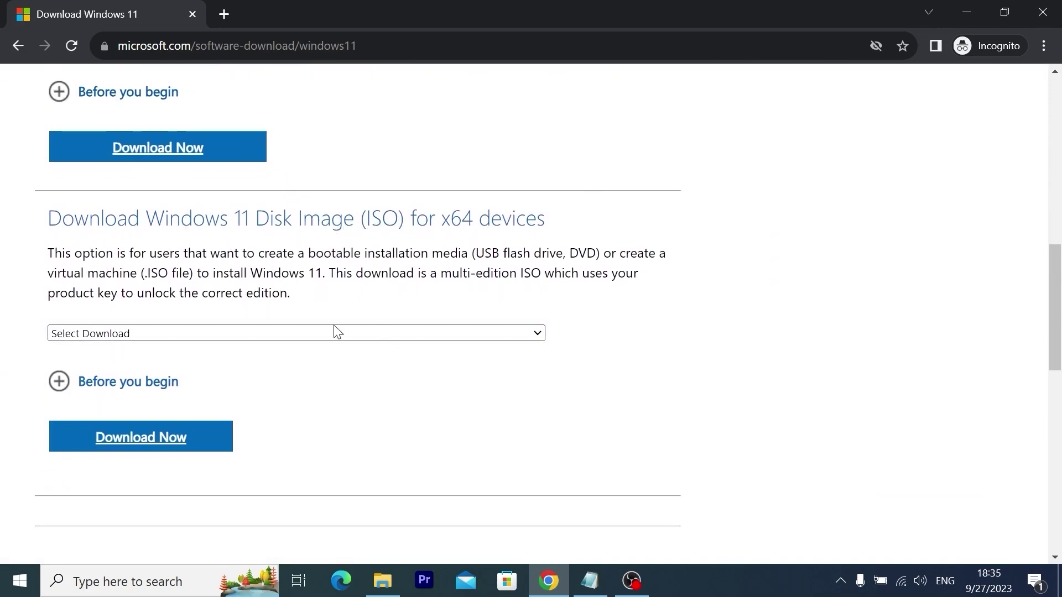
Request the Windows 11 multi-edition x64 ISO in English (United States) and choose the 64-bit download
left_click(159, 334)
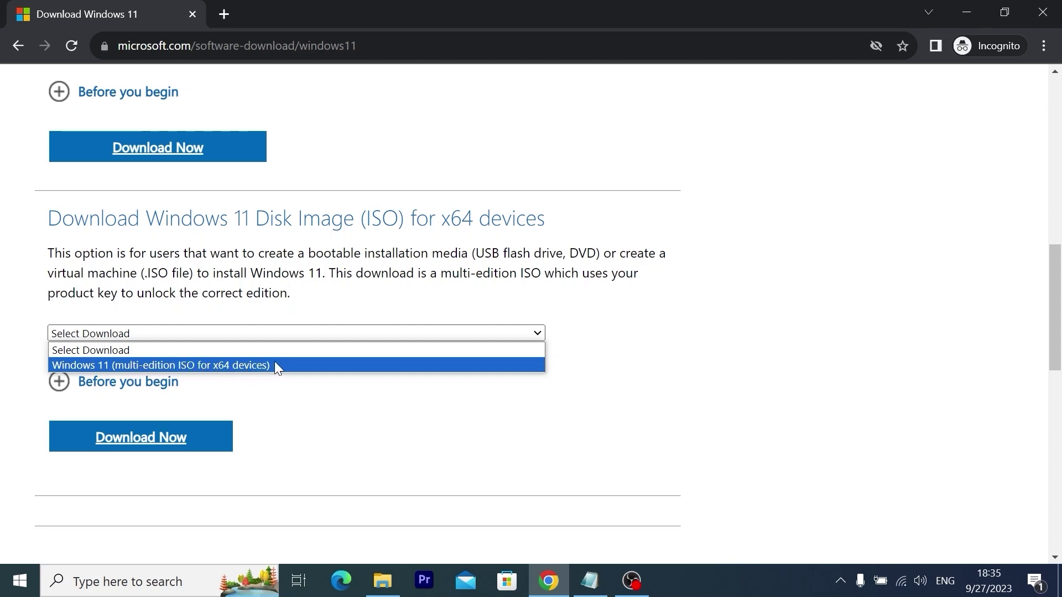
left_click(306, 367)
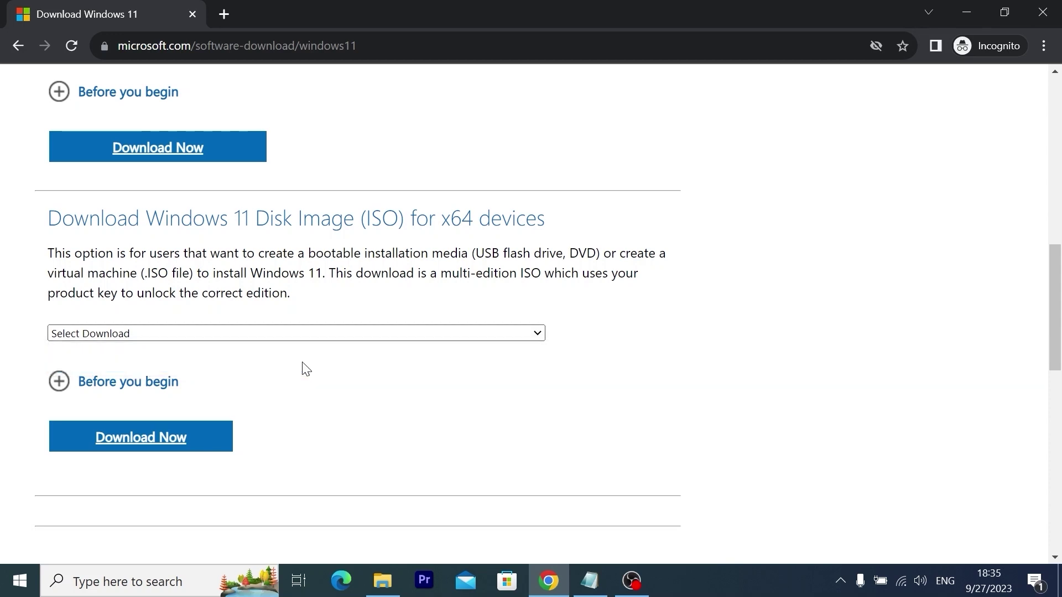
left_click(143, 443)
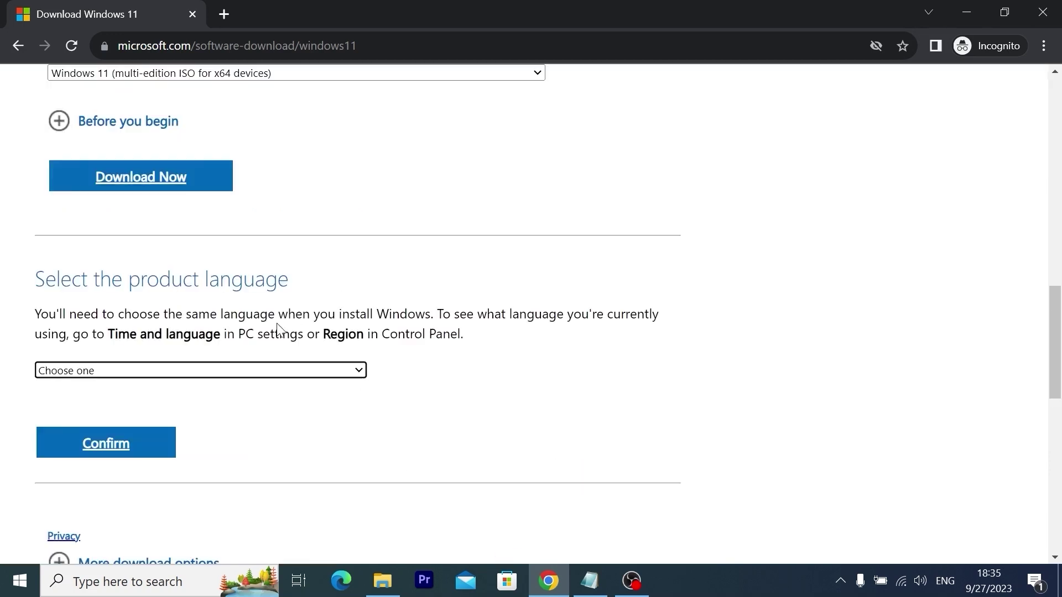
left_click(242, 376)
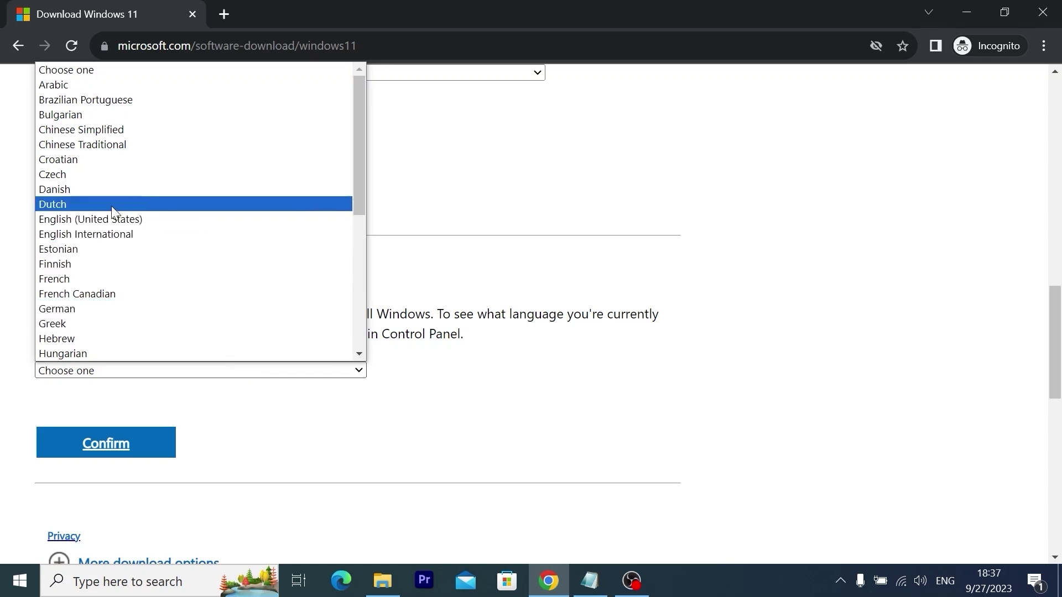
left_click(119, 219)
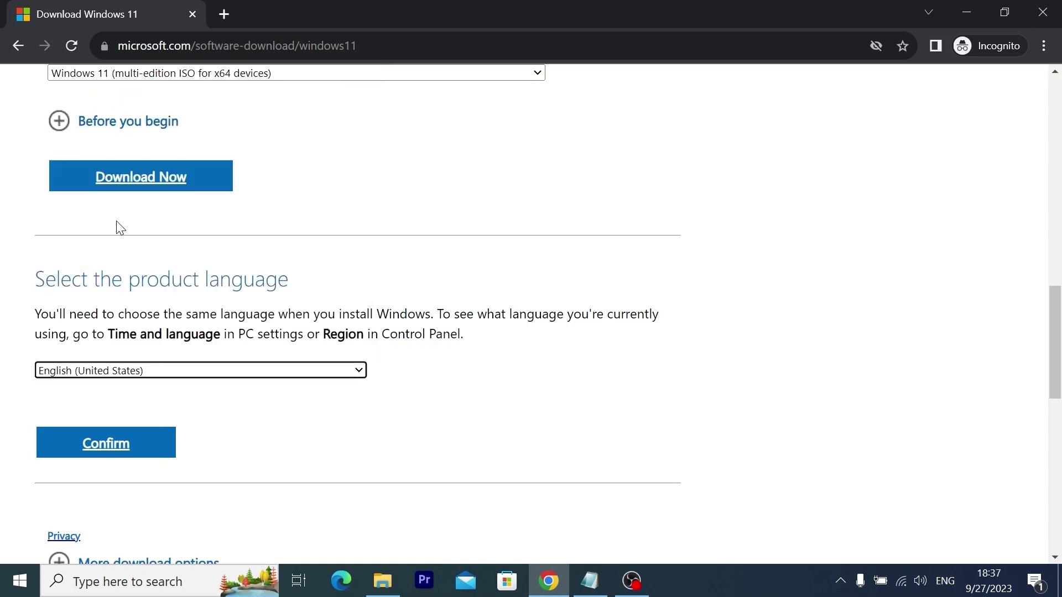
left_click(115, 450)
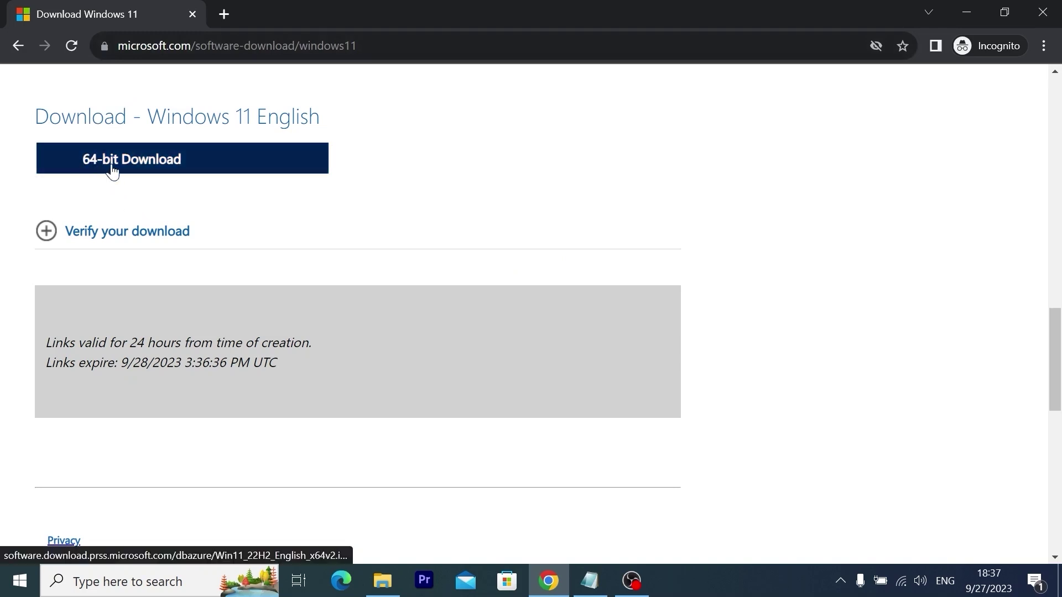
left_click(169, 164)
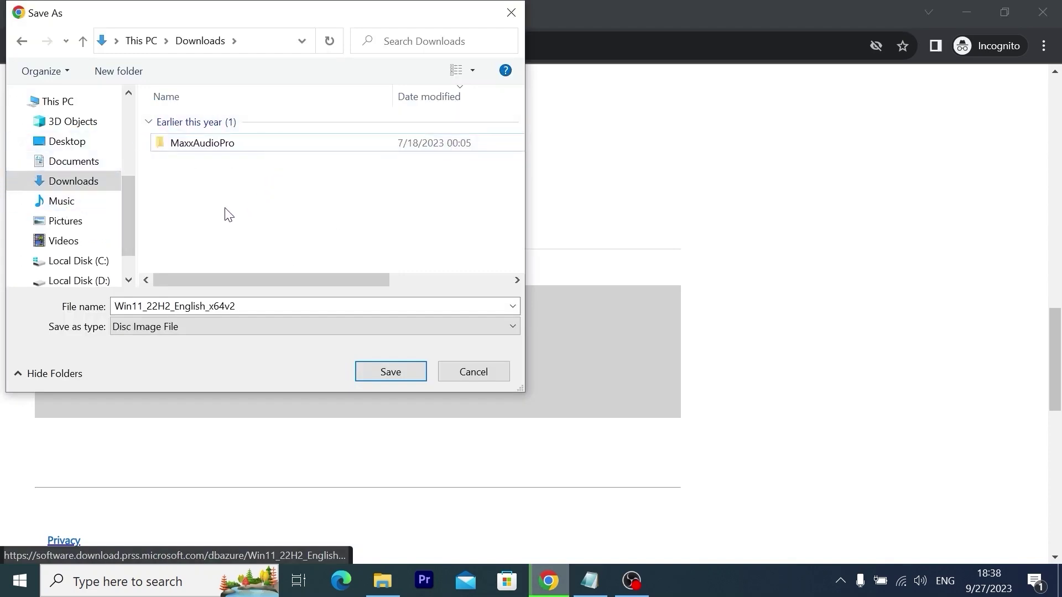
Save Win11_22H2_English_x64v2.iso to start the download and check its progress
key("Tab")
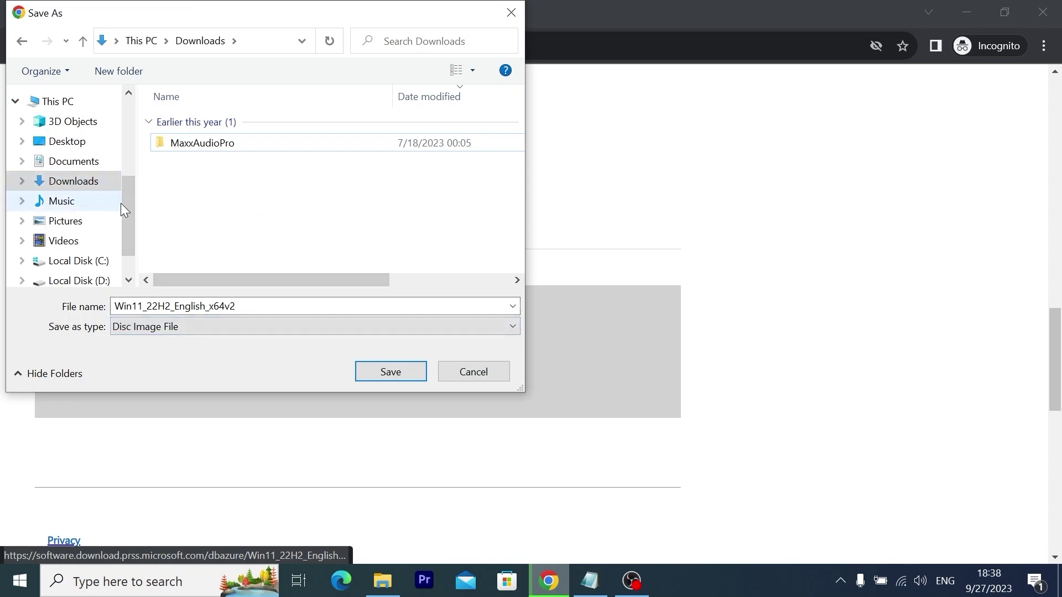
left_click(402, 372)
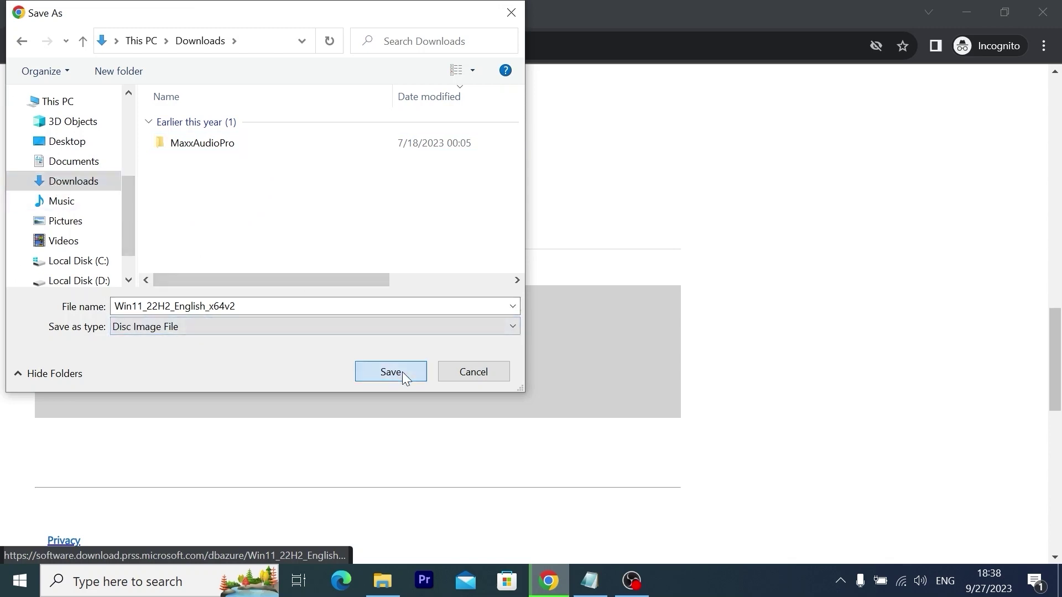
left_click(402, 371)
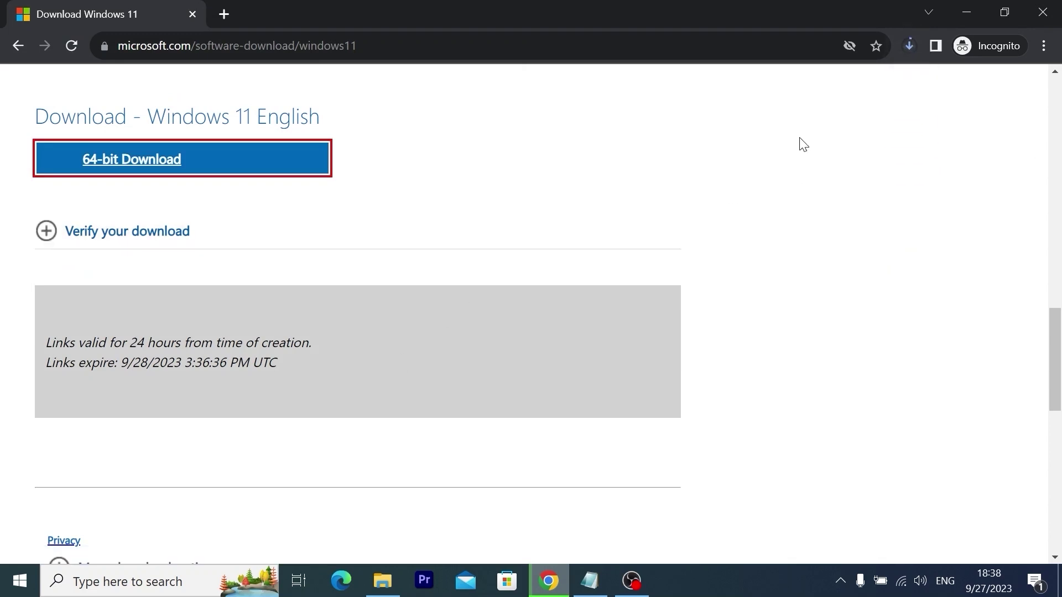
left_click(910, 47)
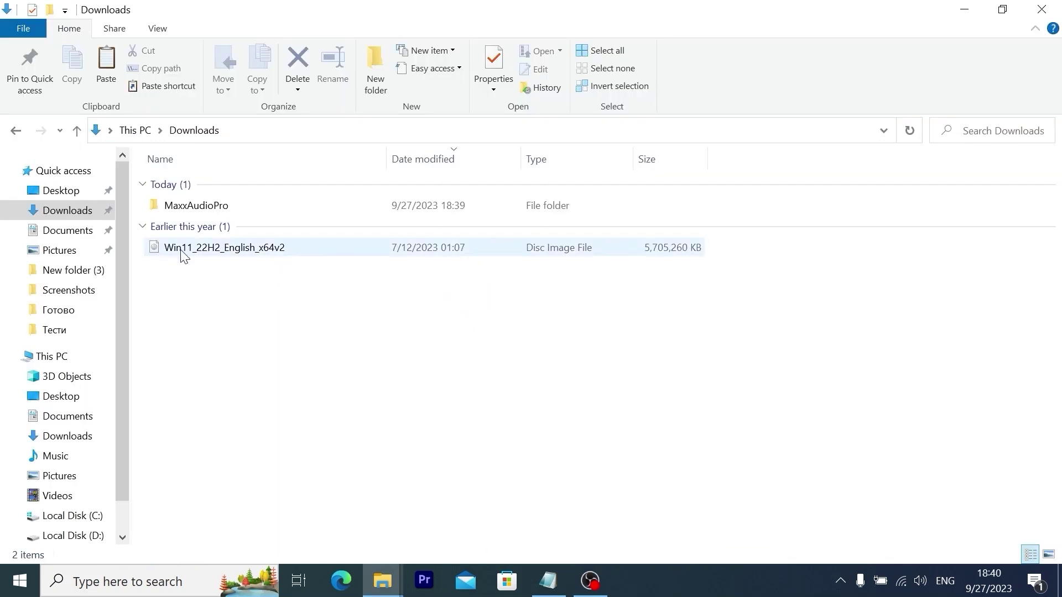
Locate the Win11_22H2_English_x64v2 disc image in the Downloads folder
mouse_move(232, 248)
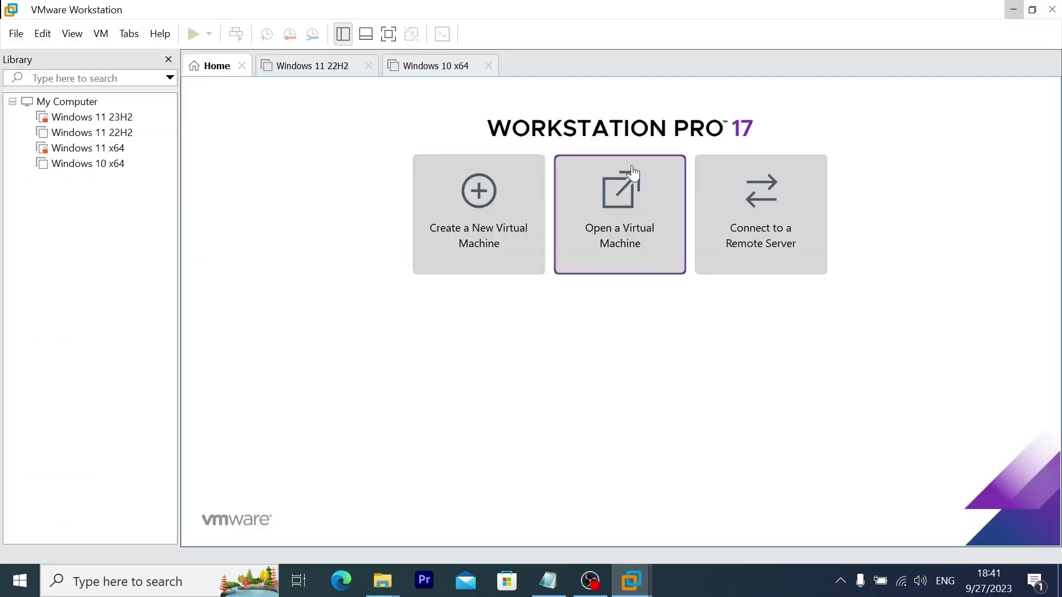
Begin a Typical new virtual machine installing from the Win11_22H2_English_x64v2 ISO in Downloads
left_click(479, 193)
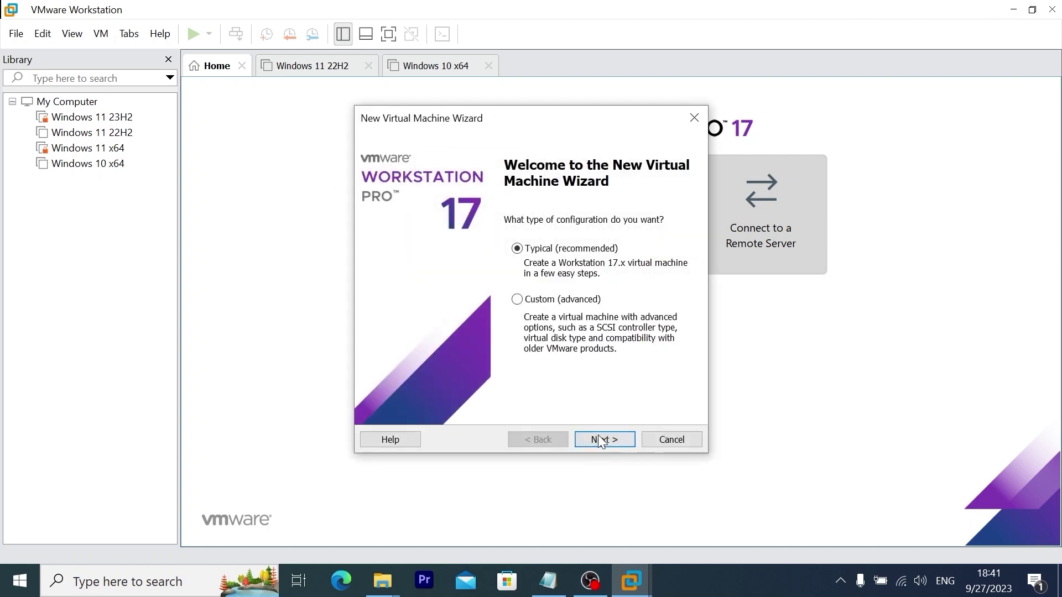
left_click(605, 439)
left_click(671, 300)
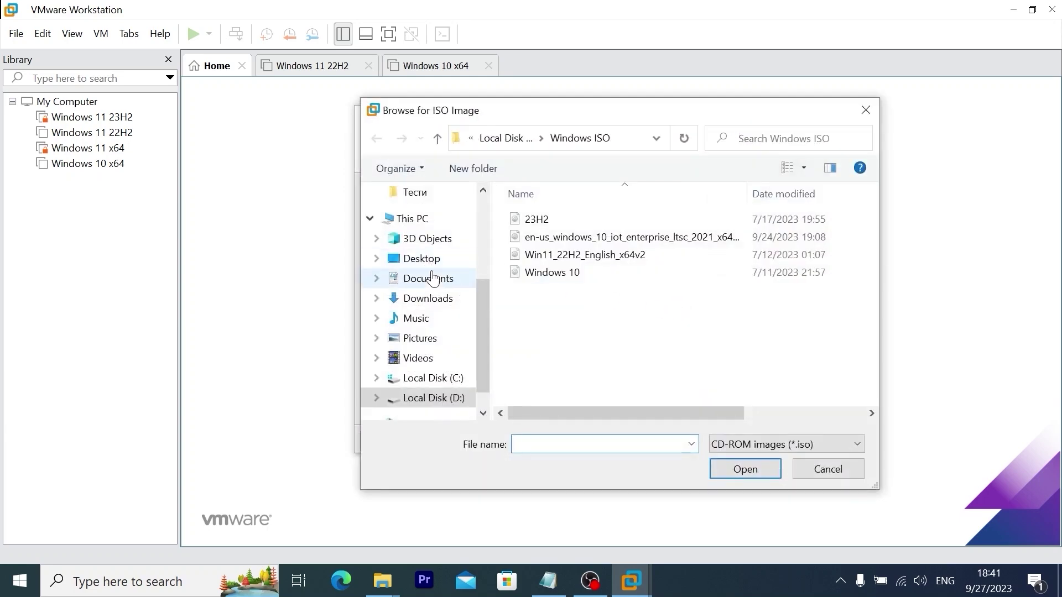
left_click(438, 301)
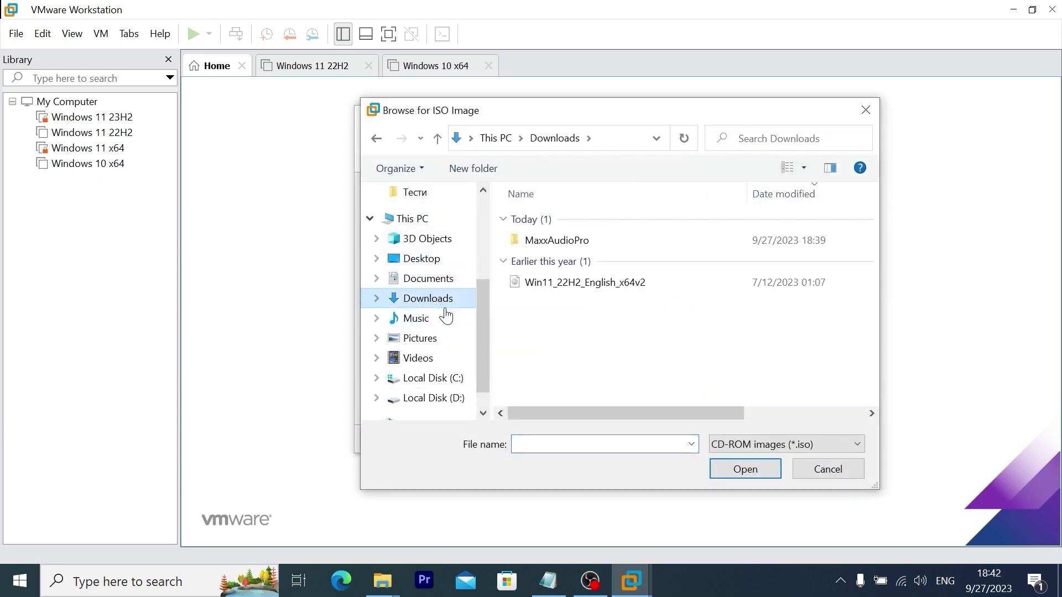
left_click(597, 291)
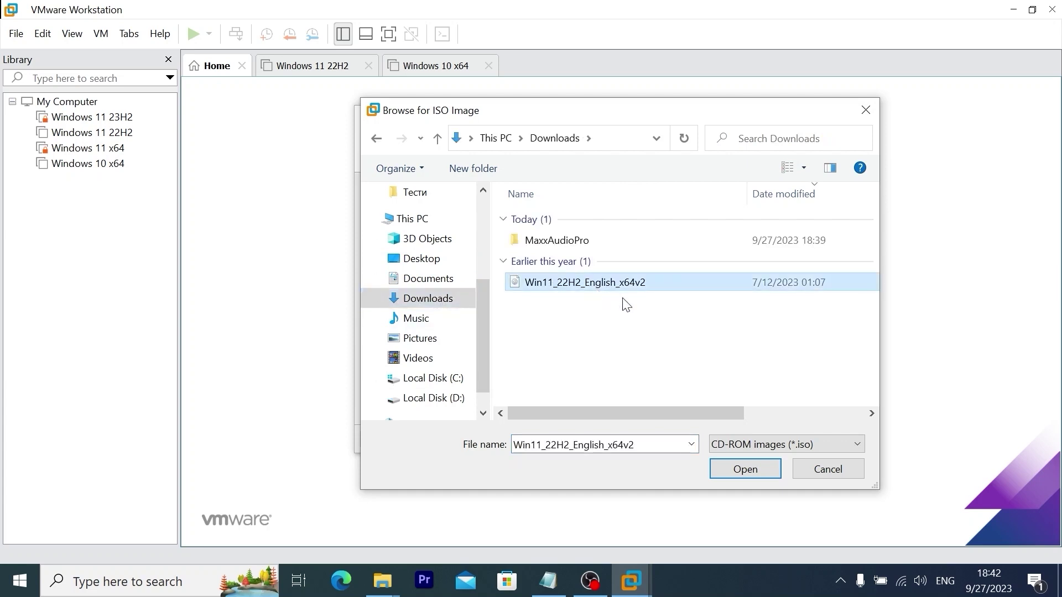
left_click(745, 469)
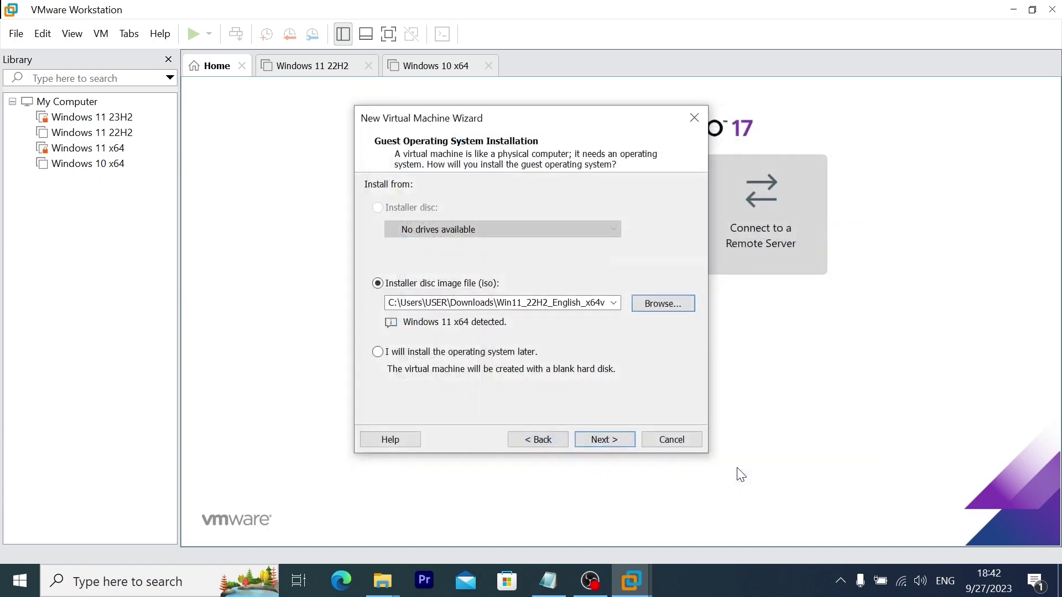
Rename the virtual machine to 'Windows 11 NO ADS'
left_click(604, 439)
left_click(473, 201)
key("BackSpace")
key("BackSpace")
key("BackSpace")
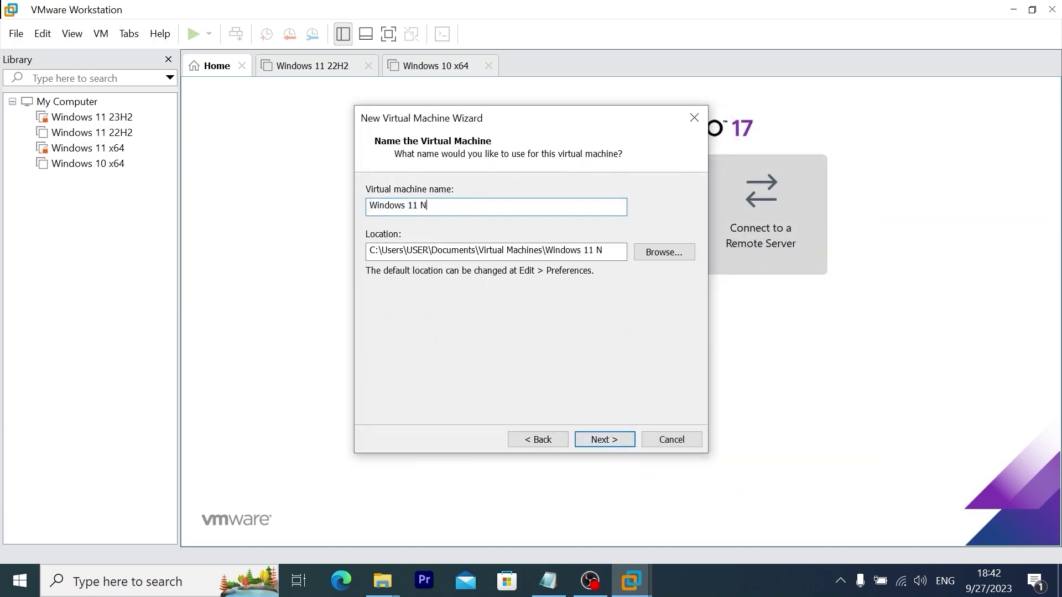
type("NO ADS")
Set the VM location to a new folder 'Windows 11 22H2 NO ADS' in D:\Virtual Machine
left_click(667, 253)
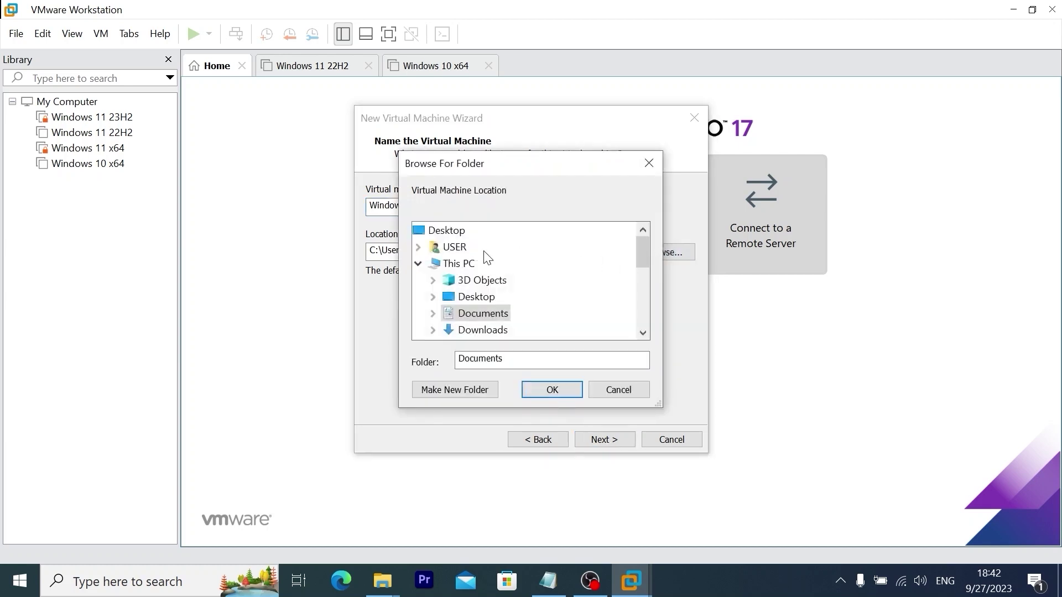
scroll(484, 259, "down", 2)
left_click(484, 313)
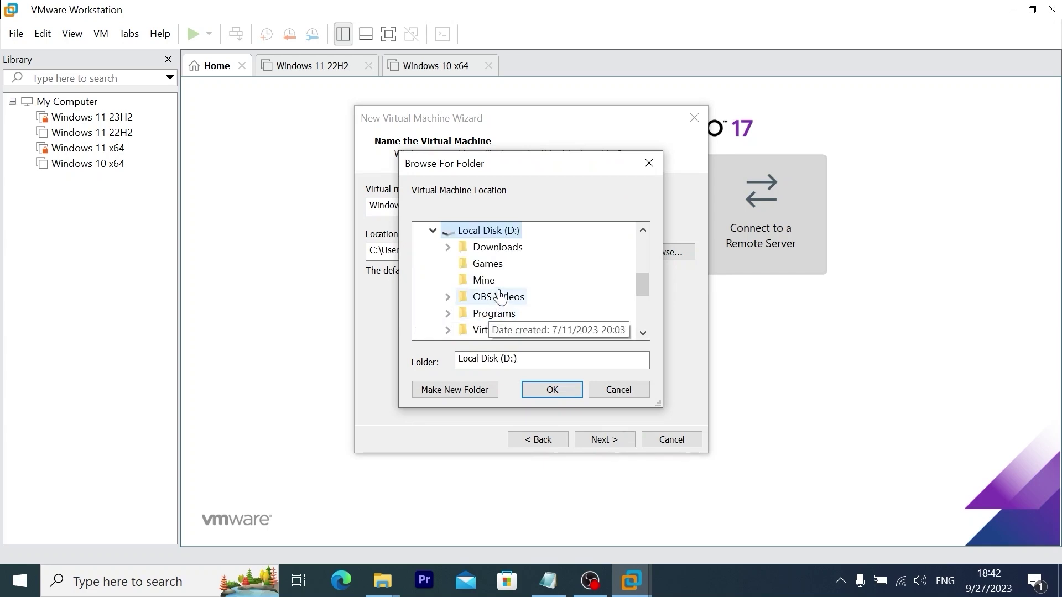
scroll(503, 299, "down", 1)
left_click(494, 280)
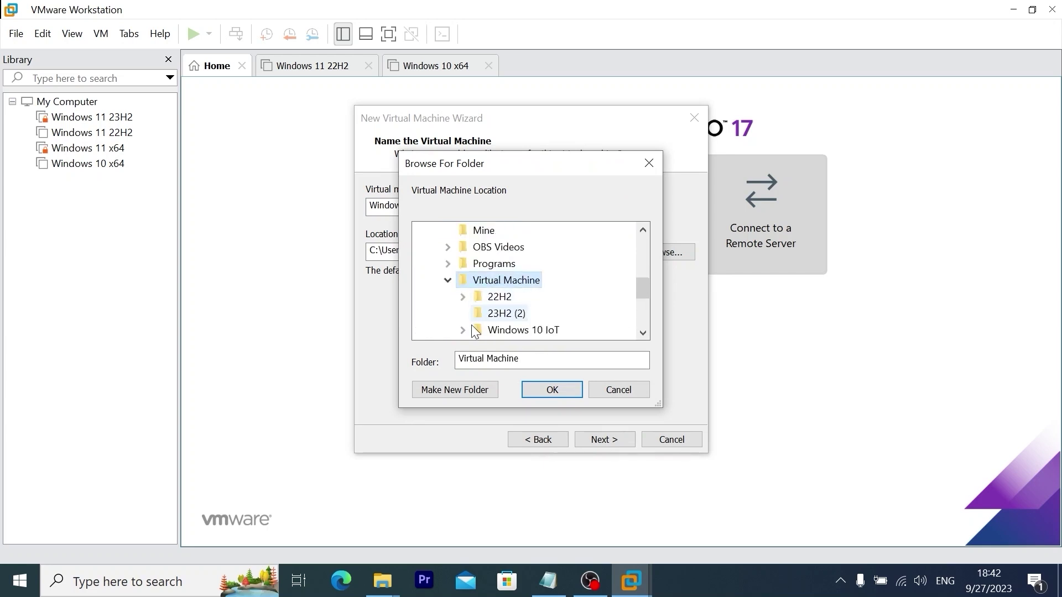
left_click(460, 390)
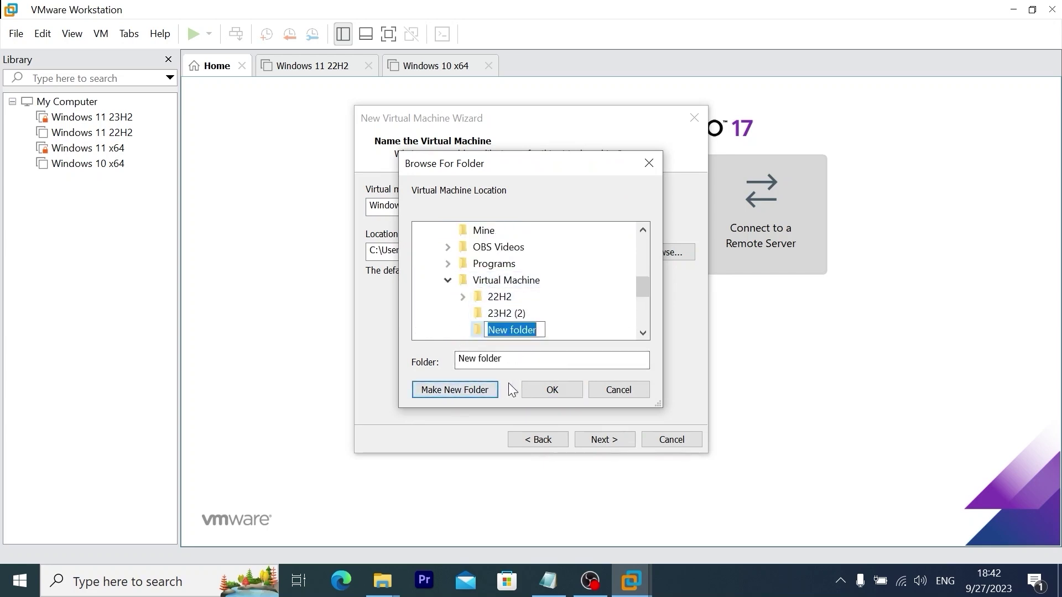
type("Windows 11 ")
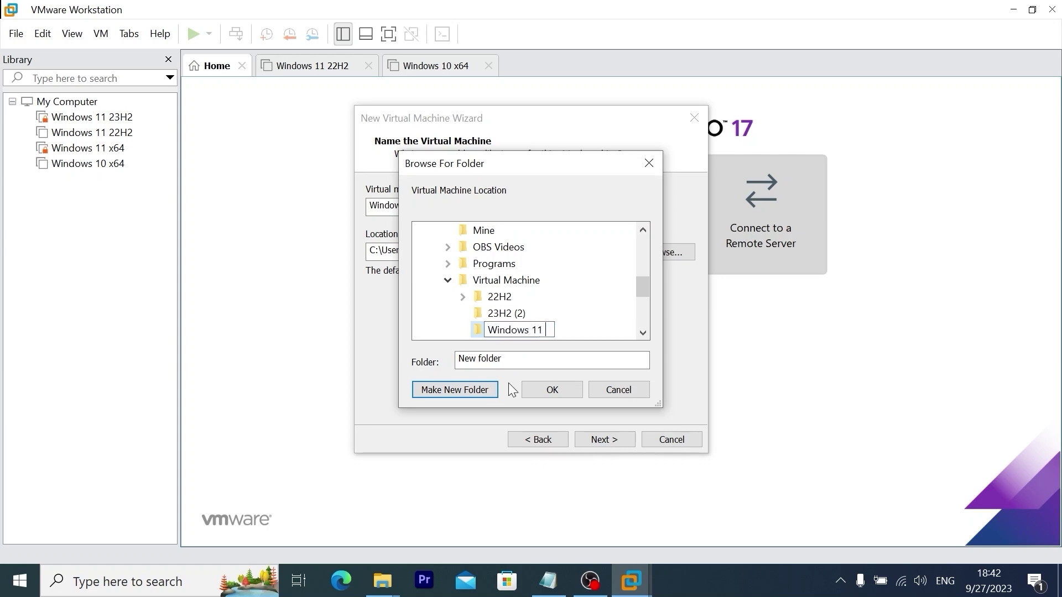
type("22H2 NO ADS")
key("Return")
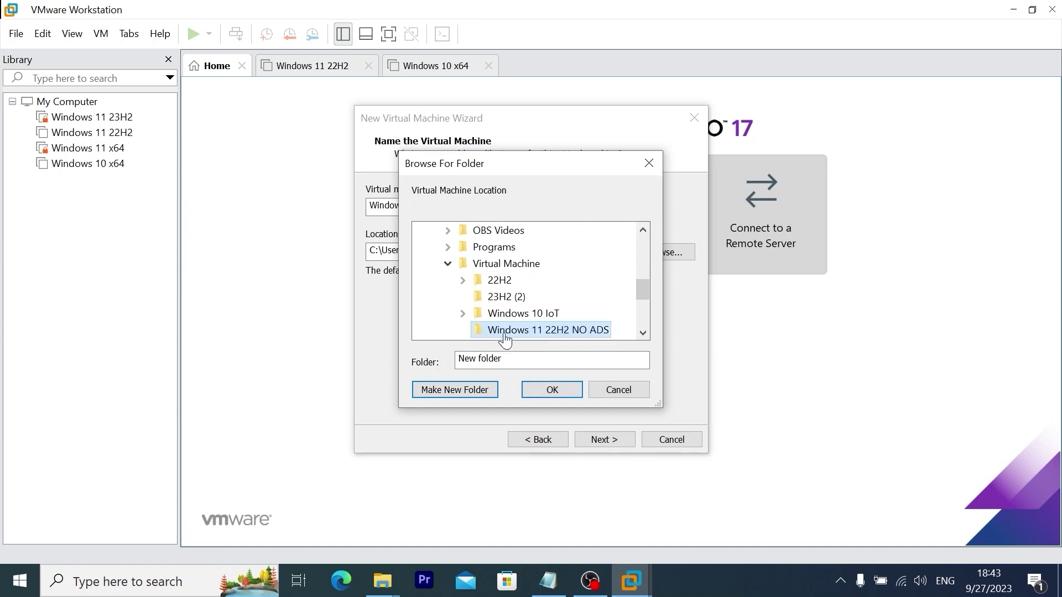
left_click(559, 394)
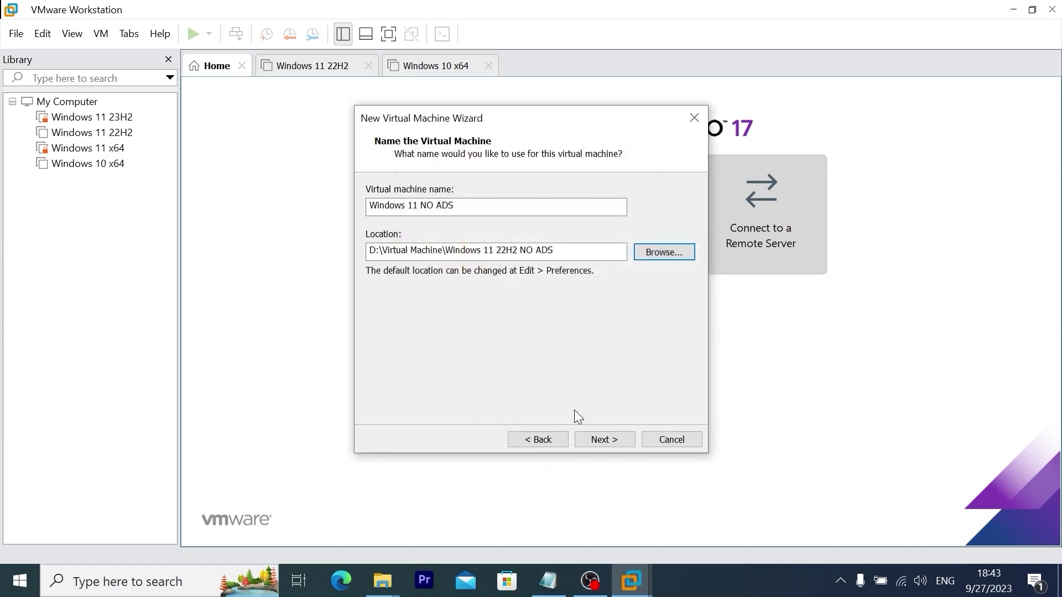
Enter and confirm an encryption password for the VM's TPM files
left_click(605, 439)
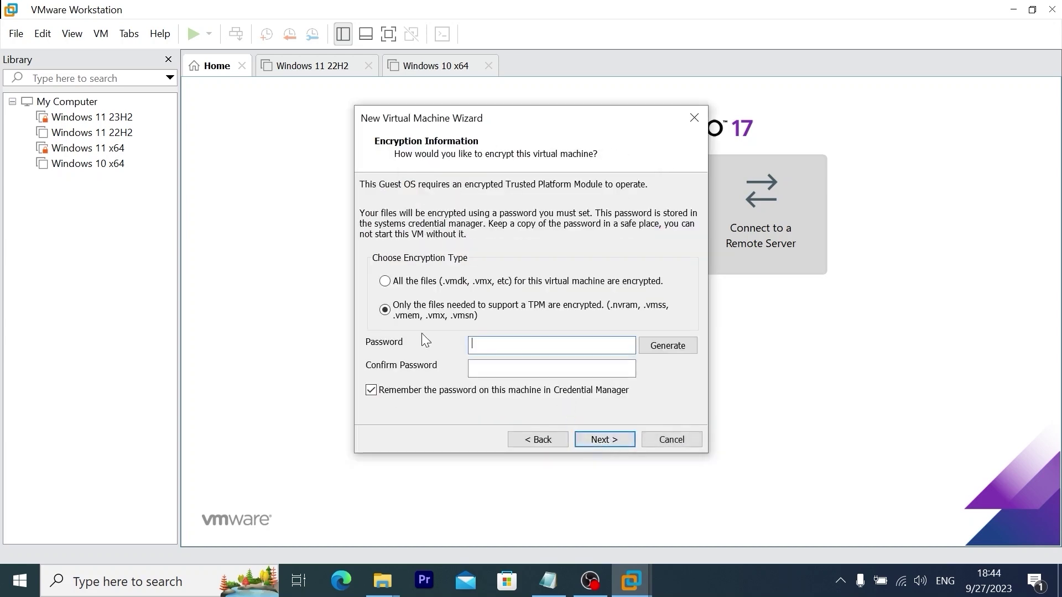
type("123456789")
left_click(511, 368)
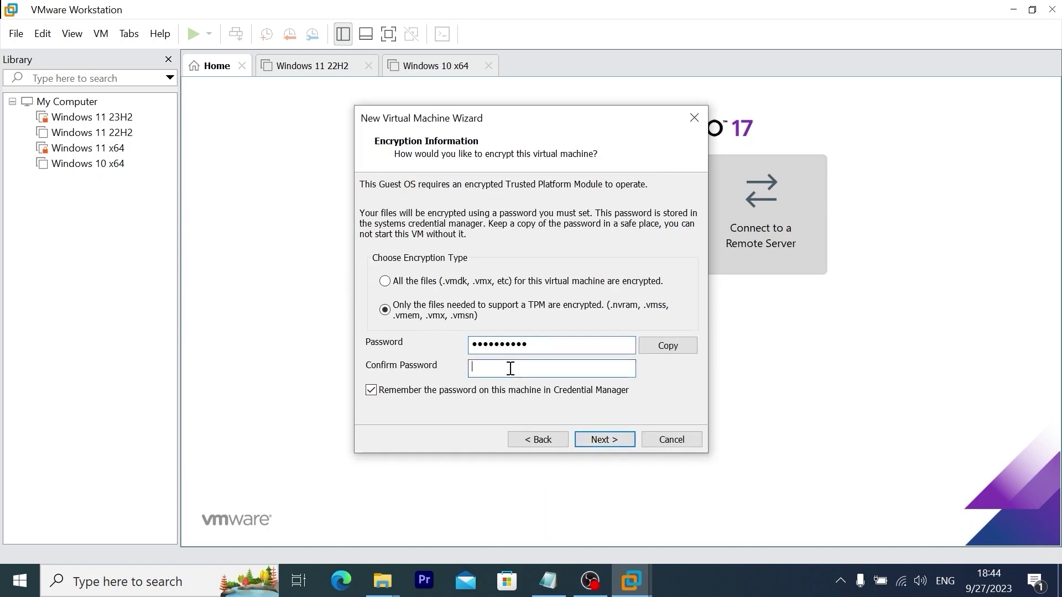
type("1234567890")
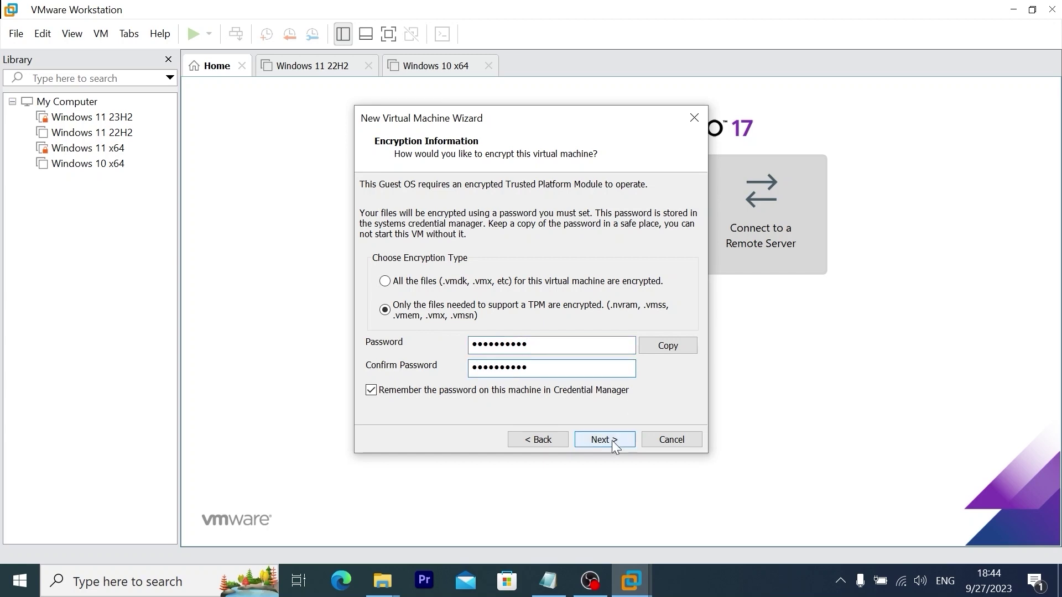
Give the VM a 100 GB virtual disk stored as a single file
left_click(609, 439)
left_click(376, 288)
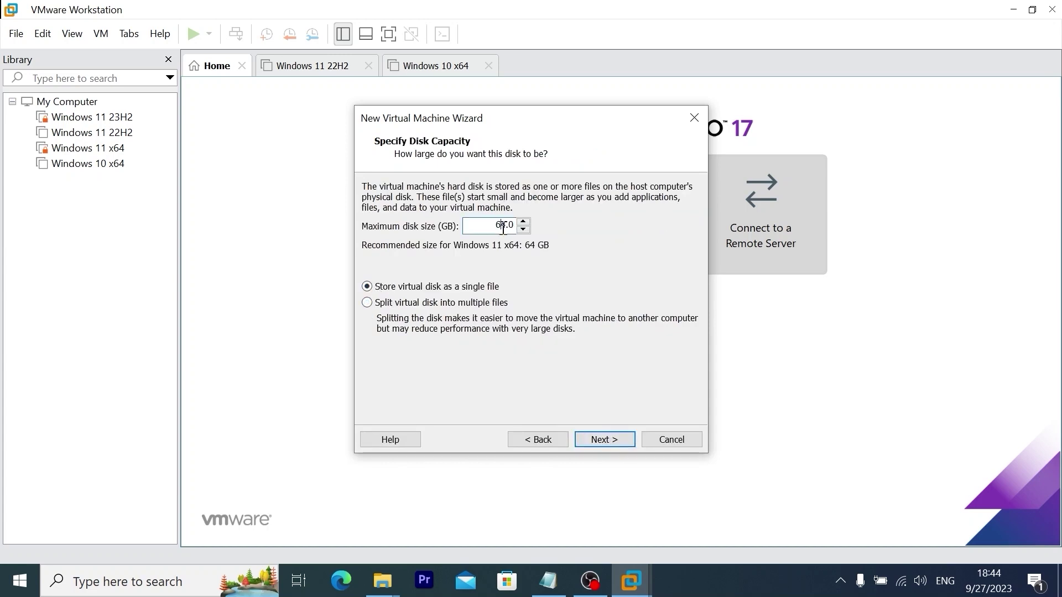
double_click(503, 226)
type("100")
left_click(604, 437)
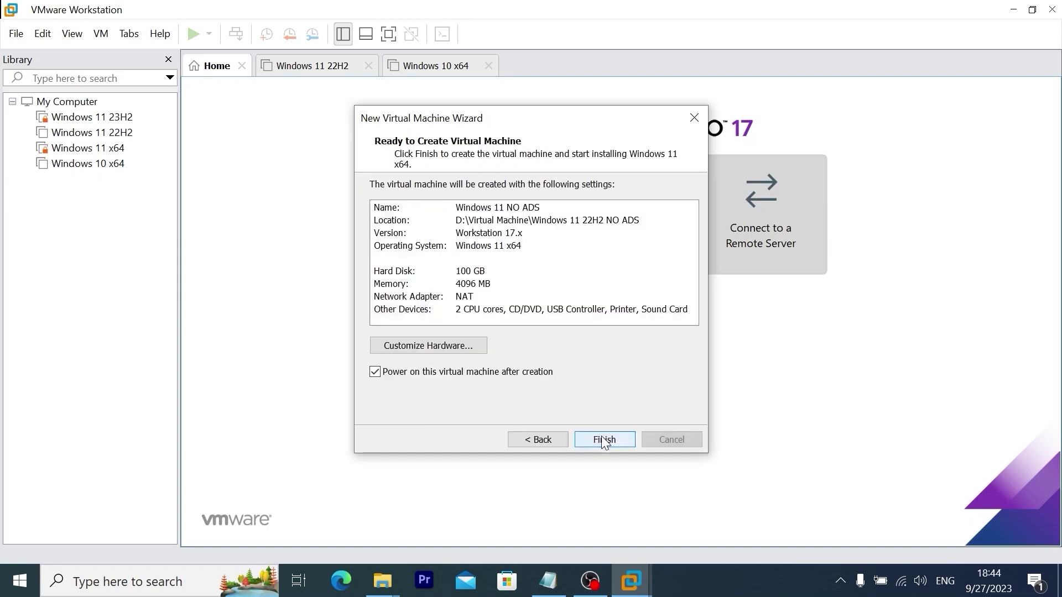
Set the new VM's memory to 8000 MB
left_click(423, 343)
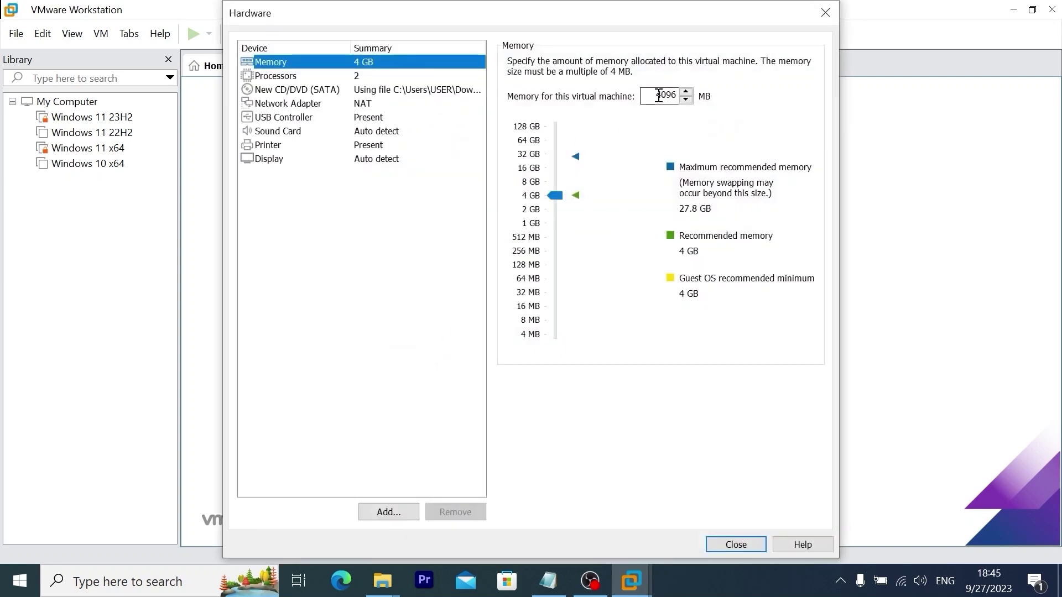
double_click(654, 95)
type("8000")
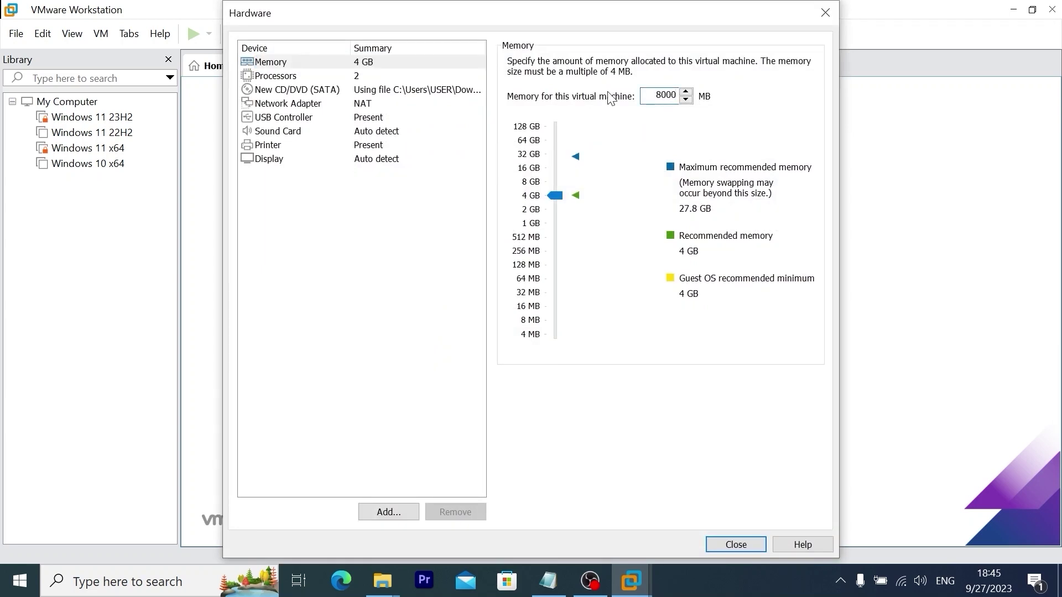
Use 2 cores per processor, then create and power on the VM
left_click(282, 73)
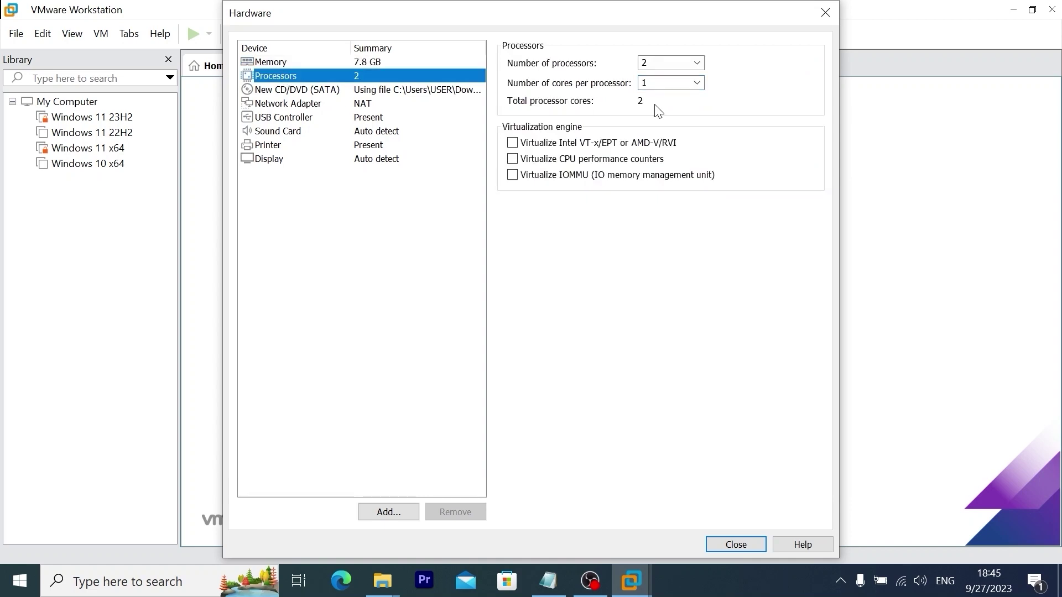
left_click(697, 83)
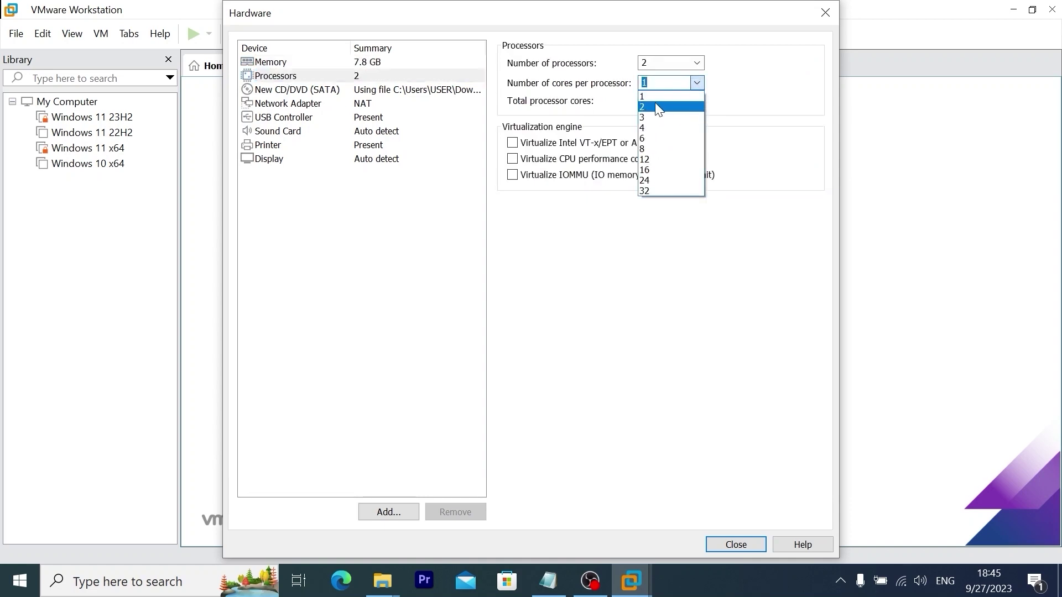
left_click(656, 106)
key("Tab")
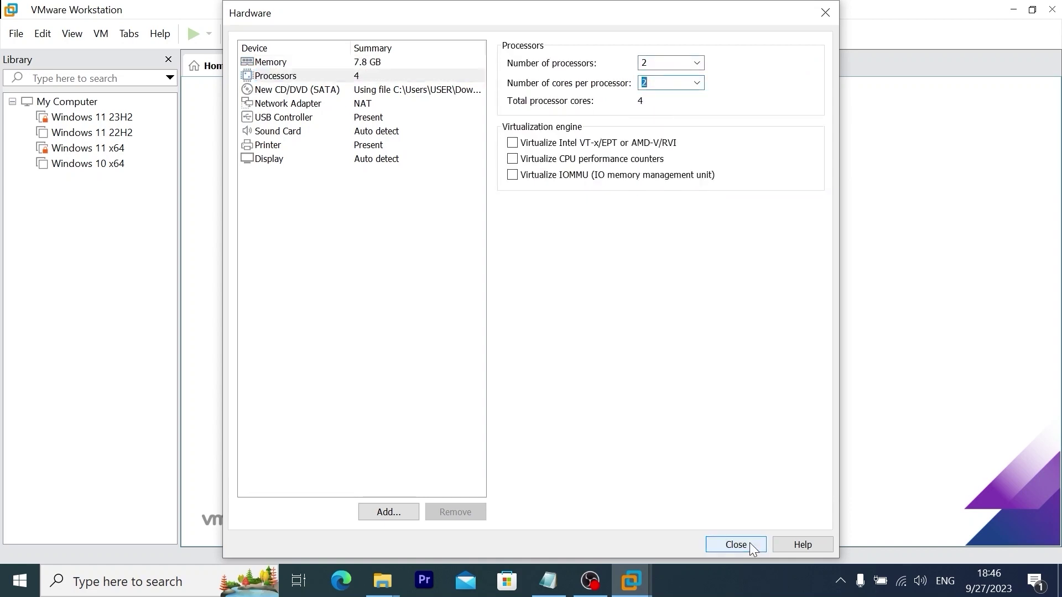
left_click(750, 545)
left_click(605, 438)
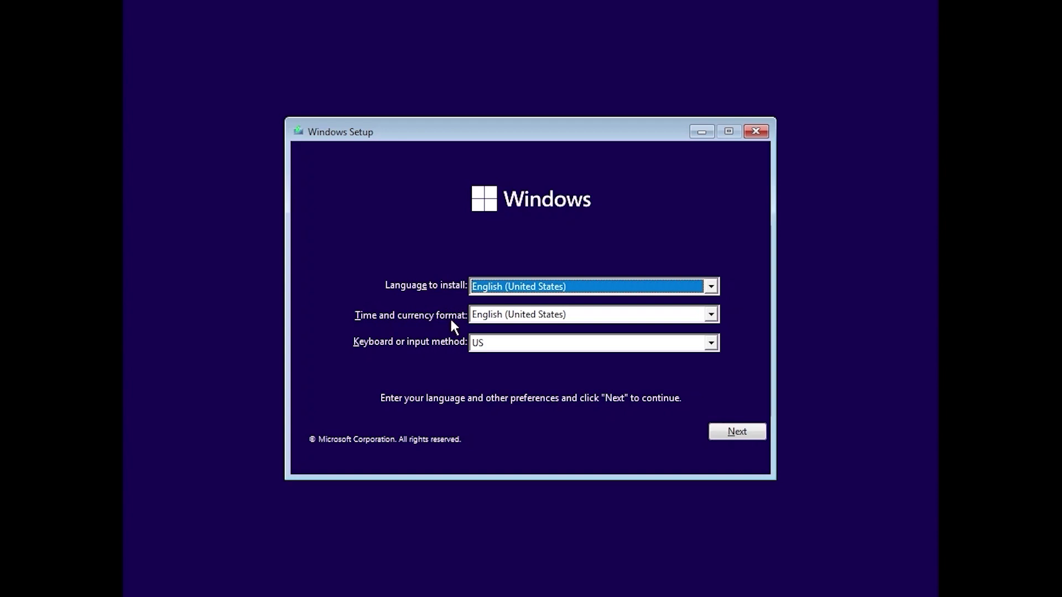
Choose English (World) as the time and currency format and continue
left_click(548, 319)
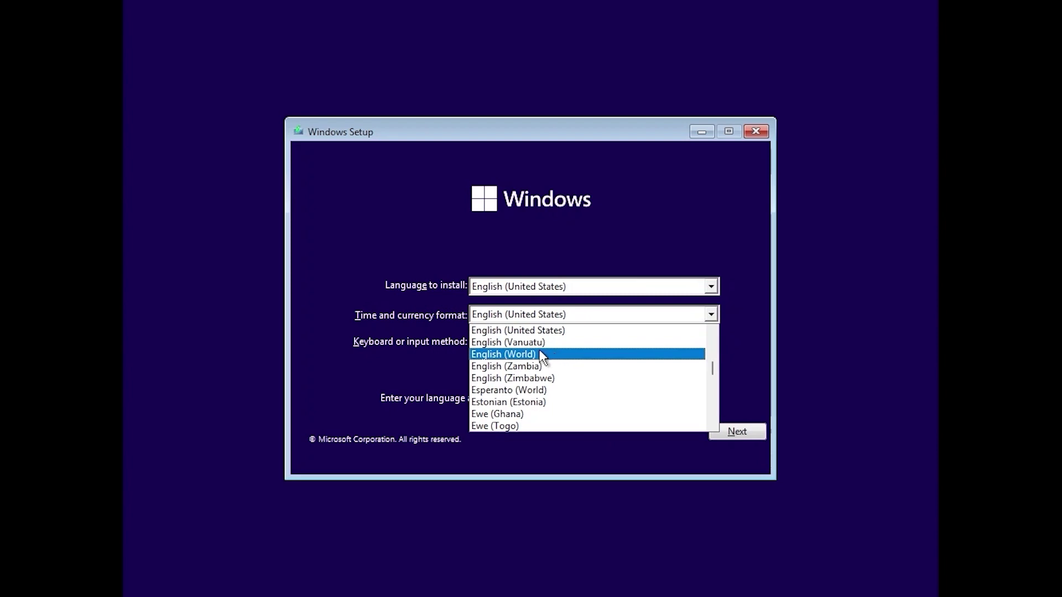
left_click(525, 354)
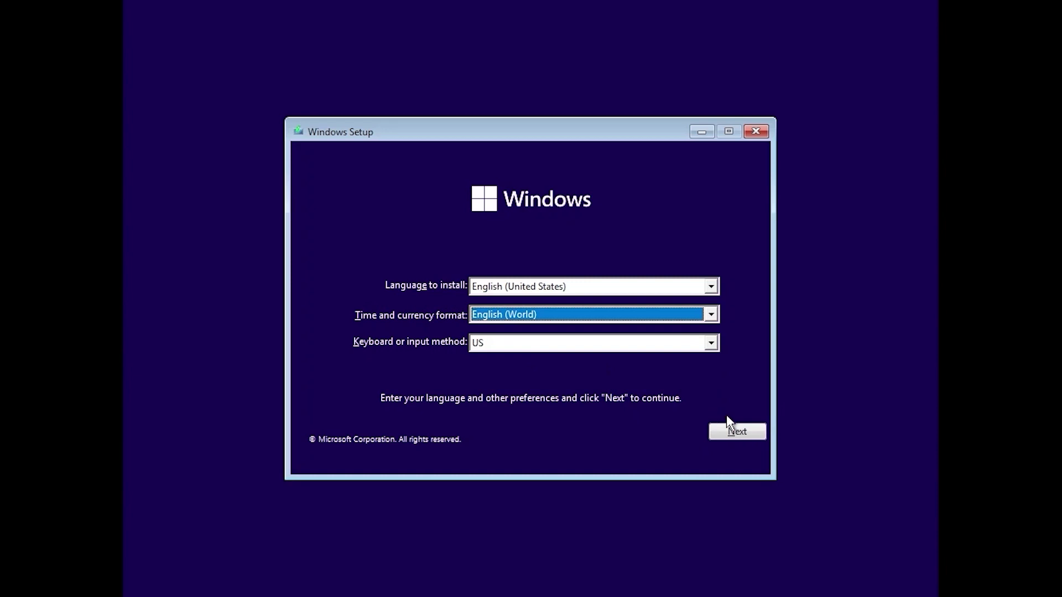
left_click(738, 432)
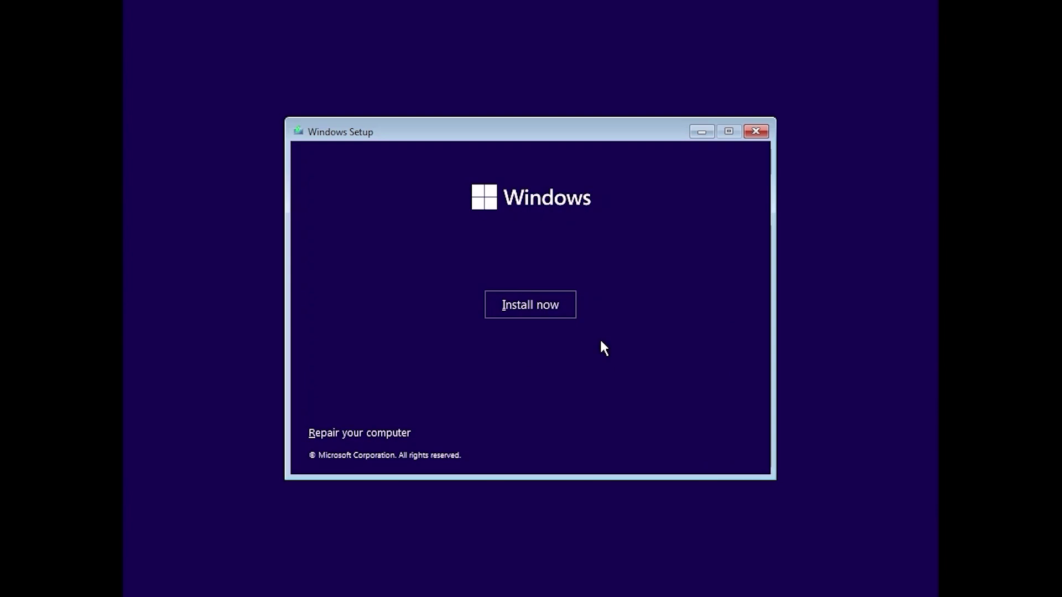
Install Windows 11 Pro without a product key as a Custom install onto unallocated Drive 0
left_click(535, 306)
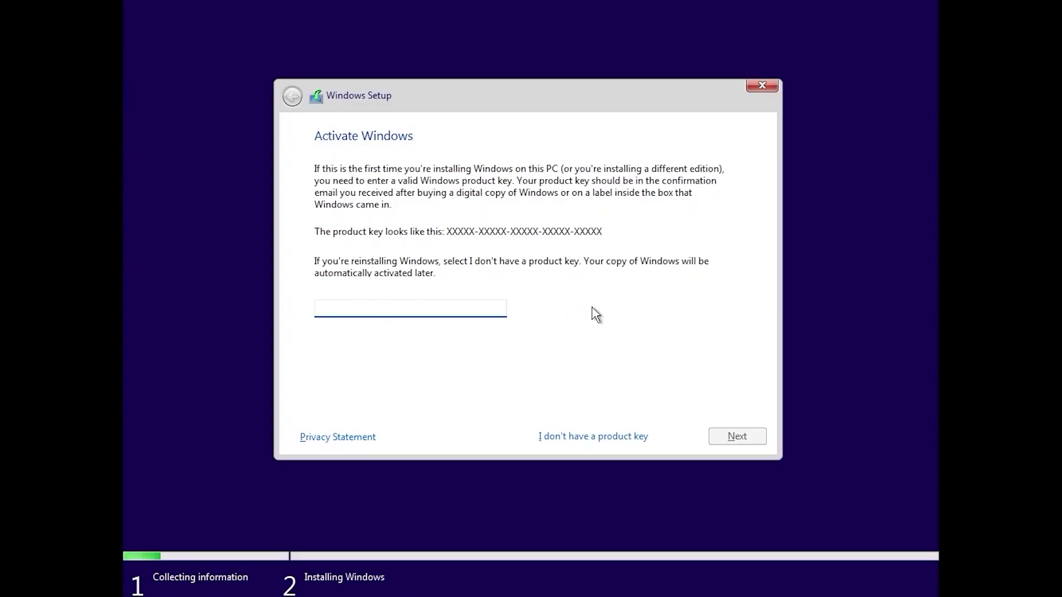
left_click(573, 437)
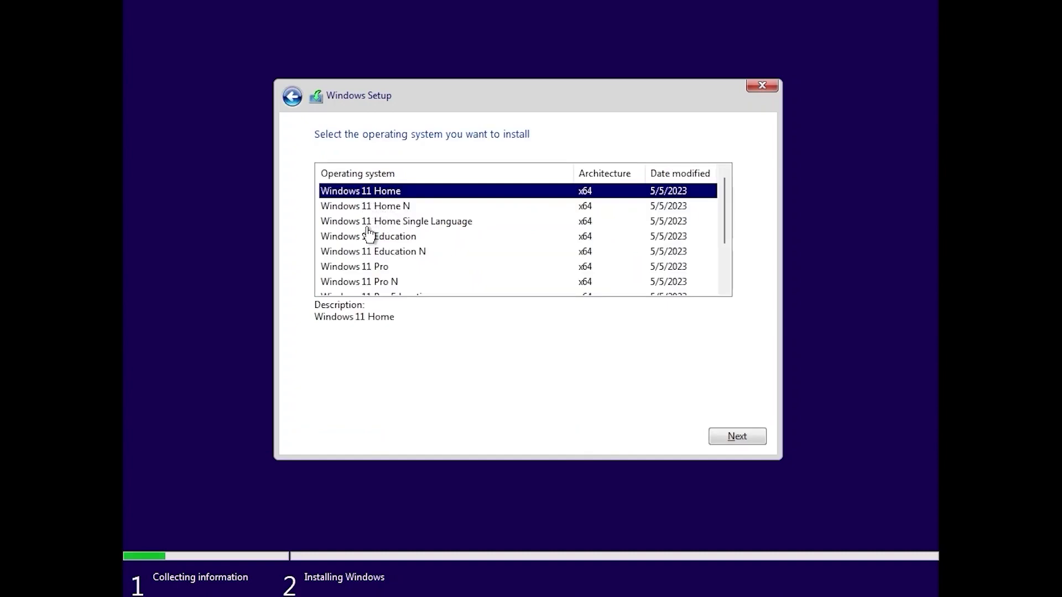
left_click(353, 270)
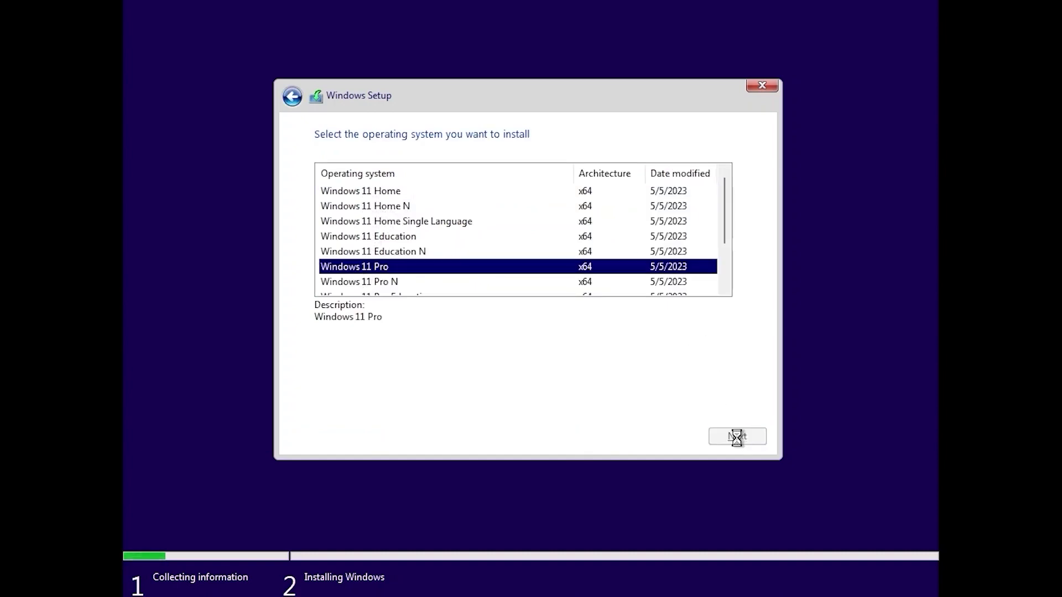
left_click(319, 406)
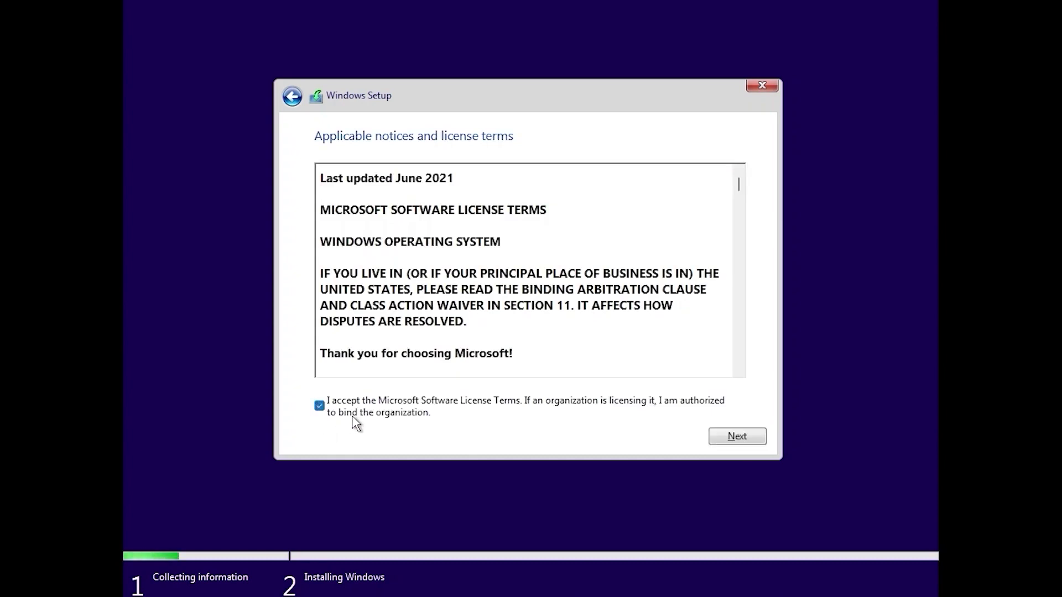
left_click(736, 437)
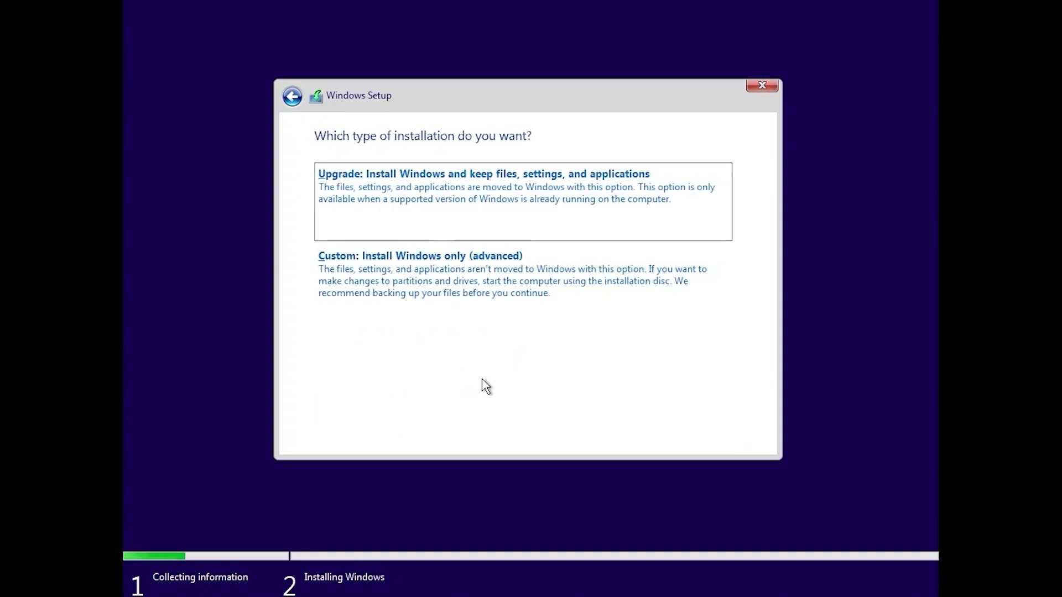
left_click(471, 271)
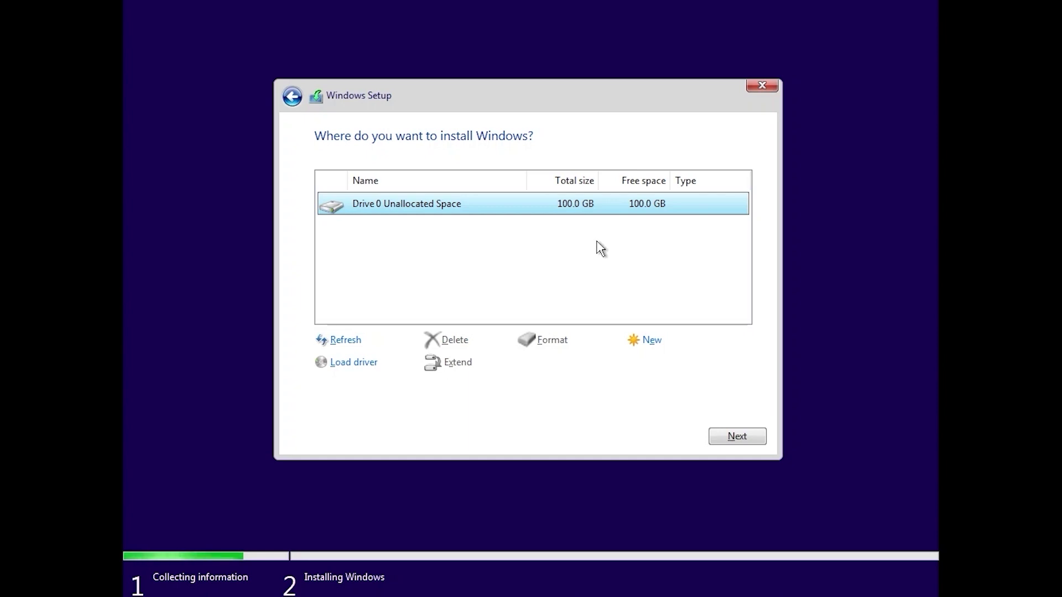
left_click(748, 440)
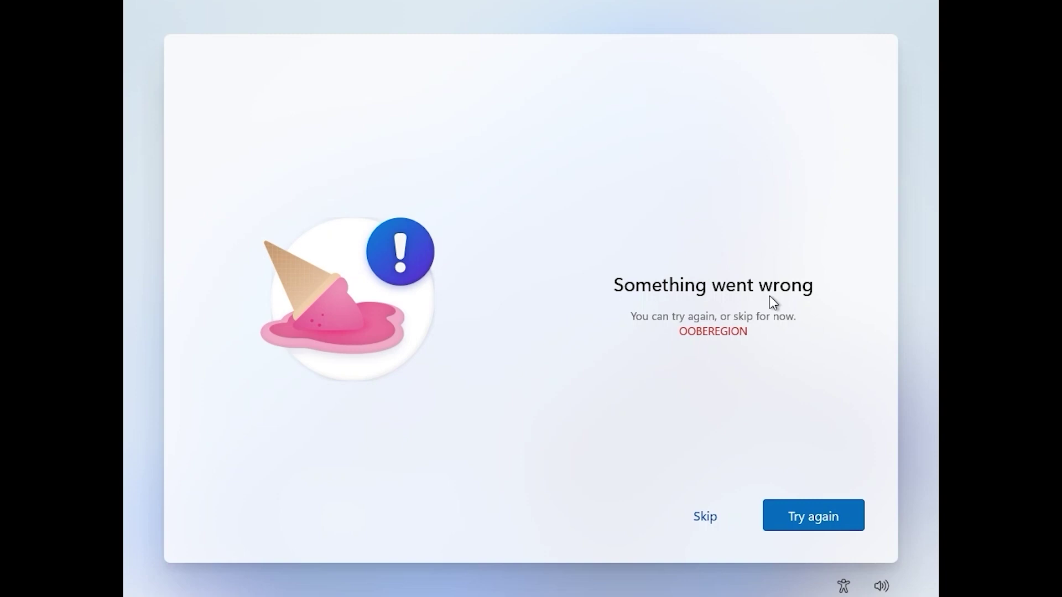
Skip the region error, keep the US keyboard layout, and add no second layout
left_click(701, 521)
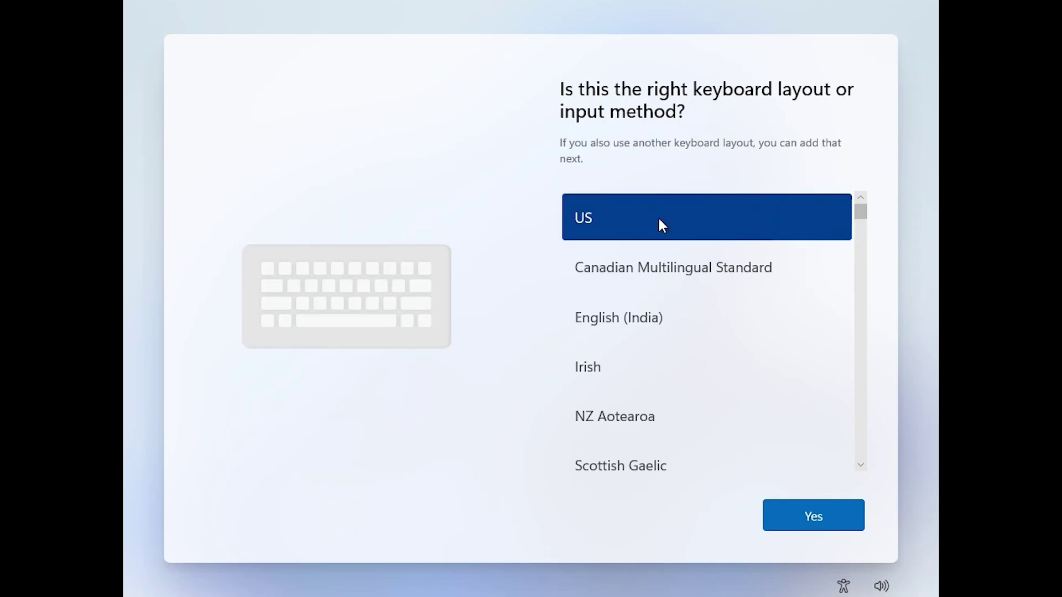
left_click(797, 522)
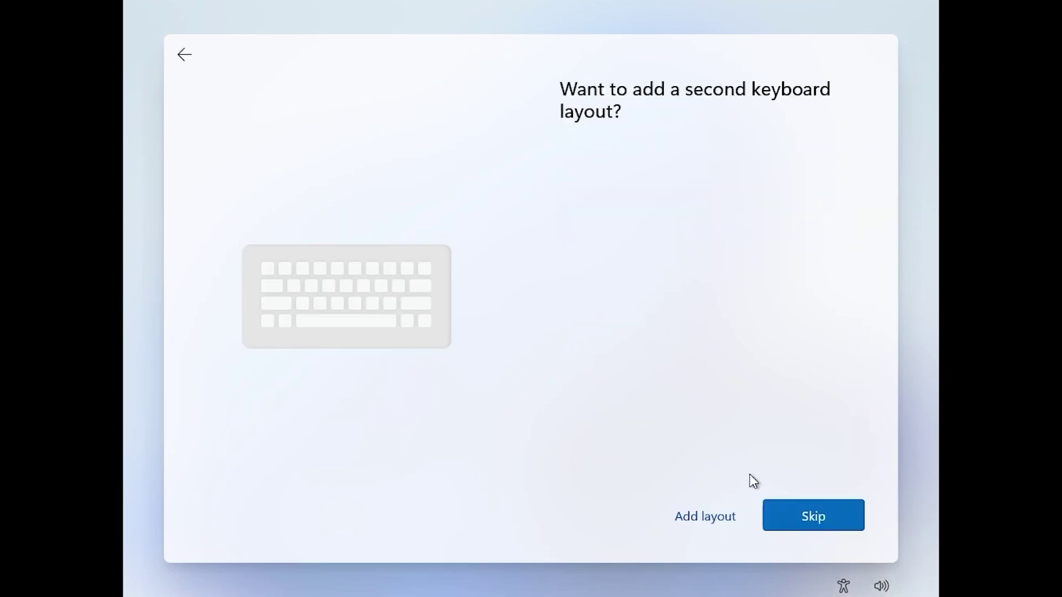
left_click(834, 514)
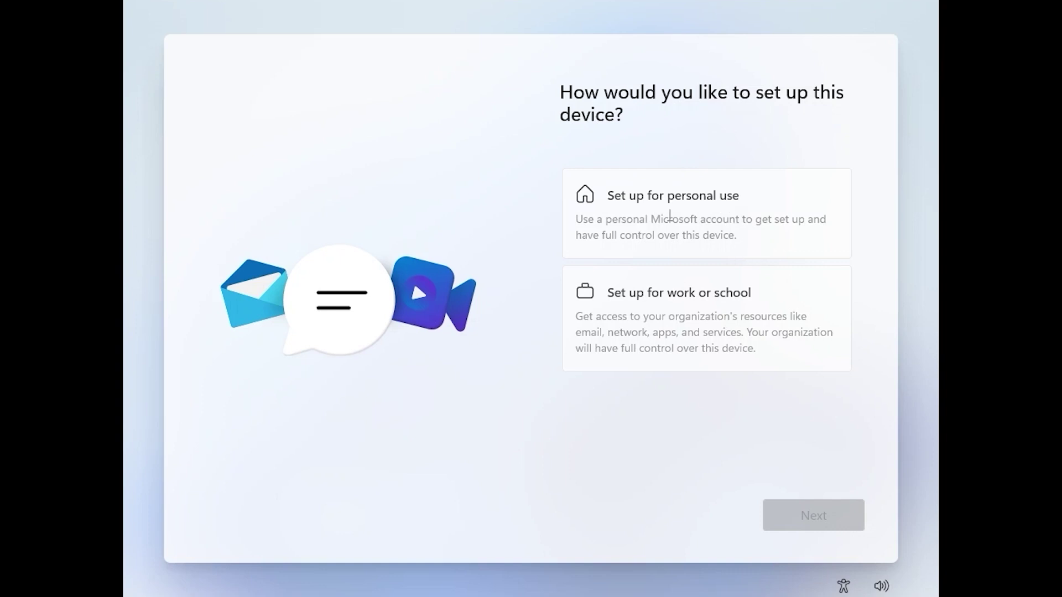
Choose Set up for personal use and begin a Microsoft account sign-in
left_click(670, 215)
left_click(802, 525)
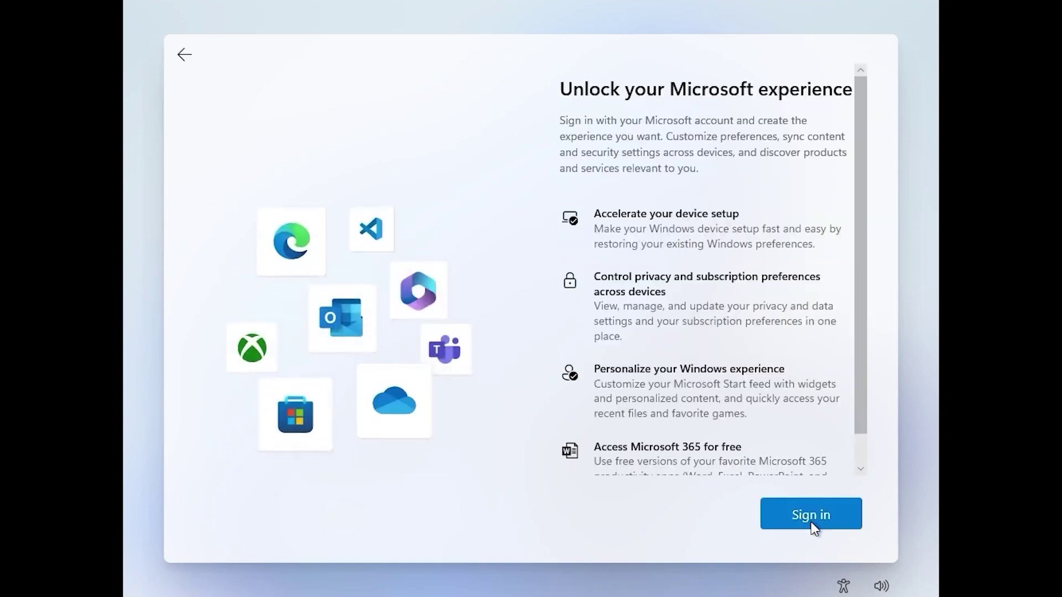
left_click(813, 524)
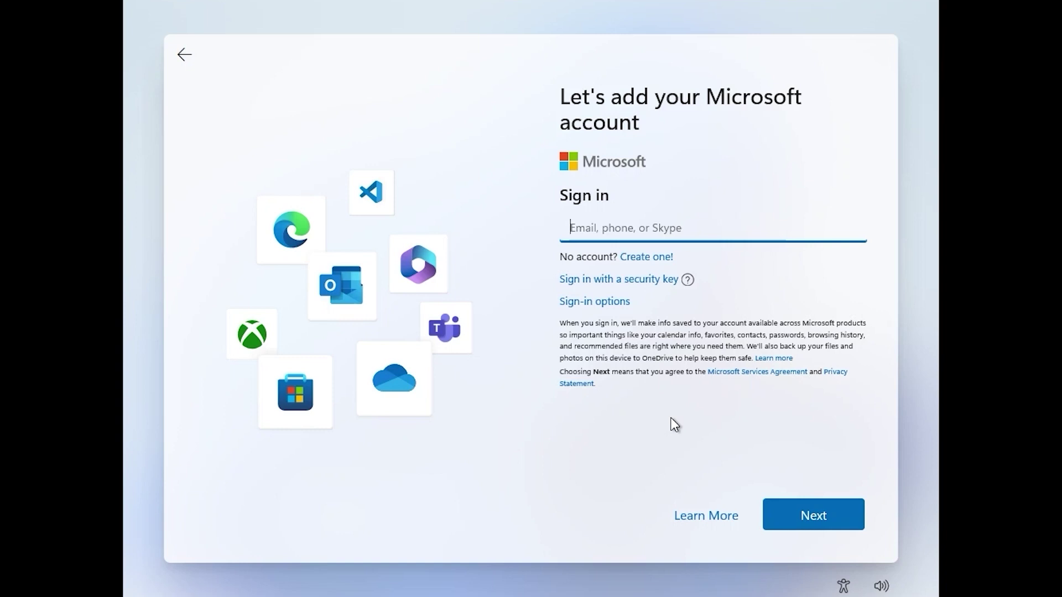
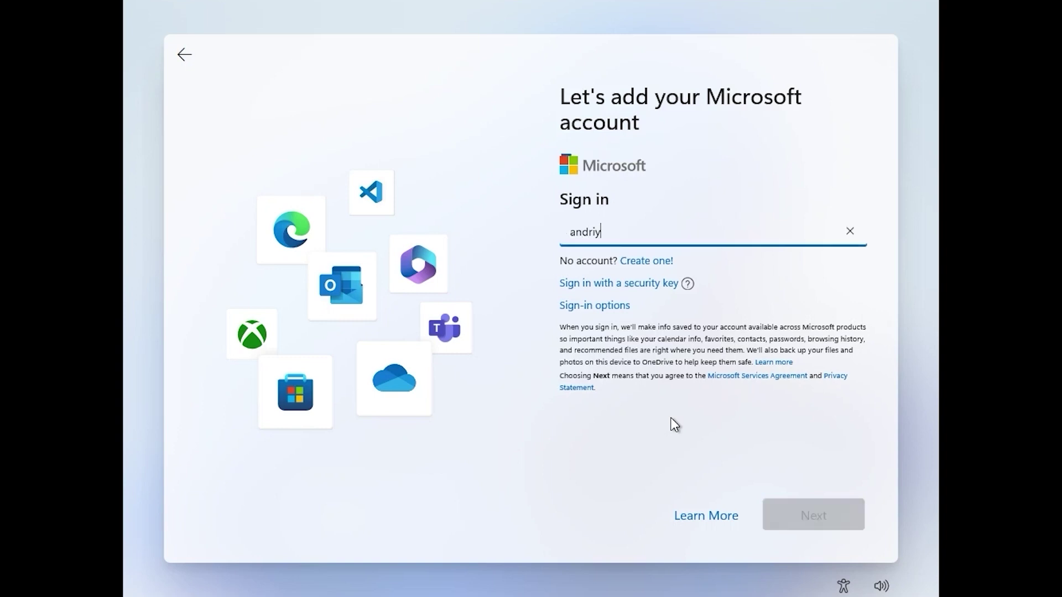
Enter the account e-mail and password, then continue past the account-locked error
key("Return")
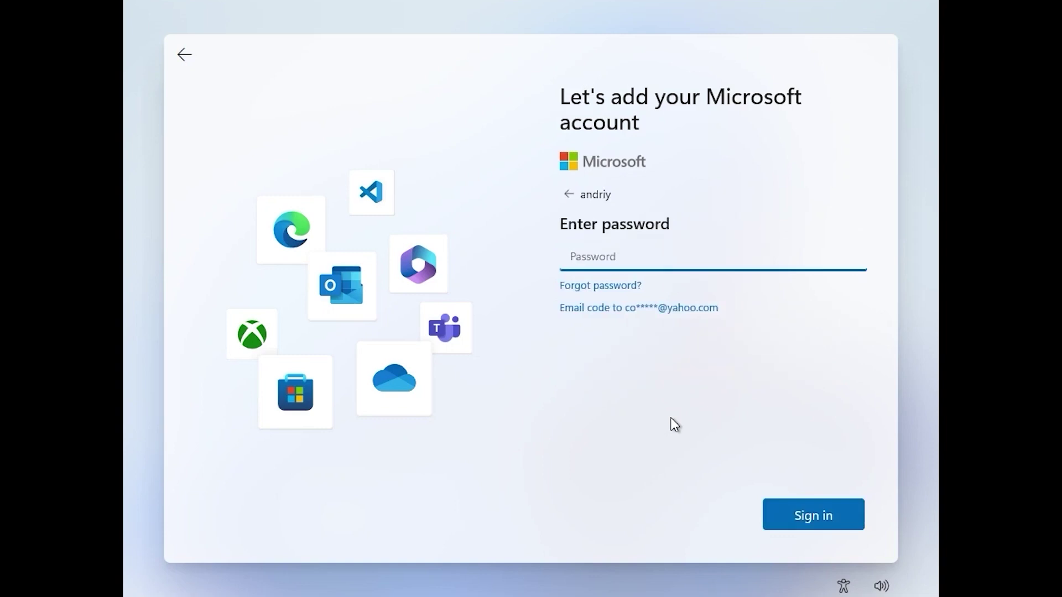
type("••••")
key("Return")
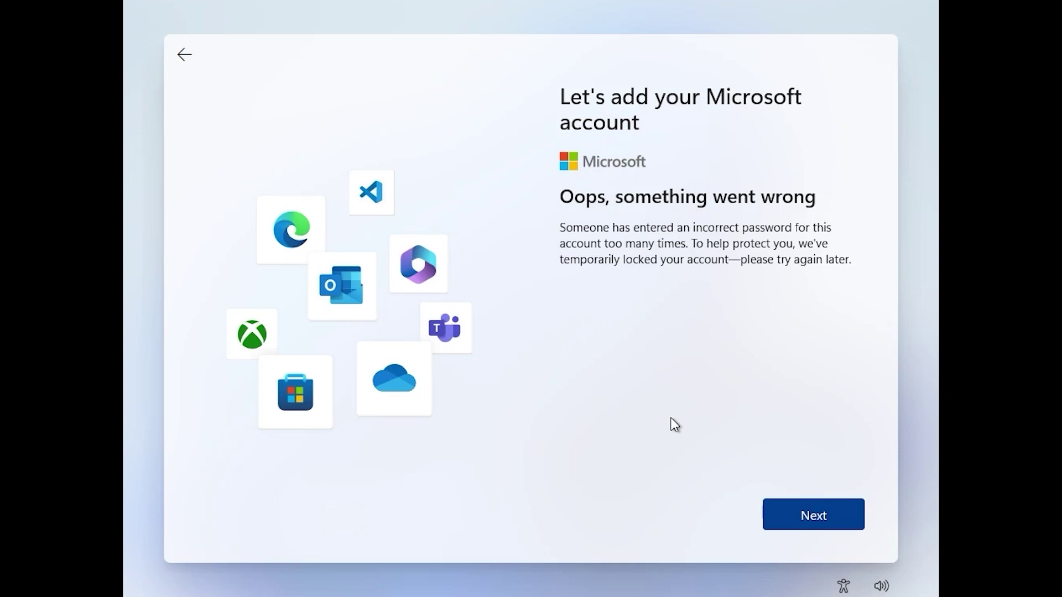
left_click(805, 514)
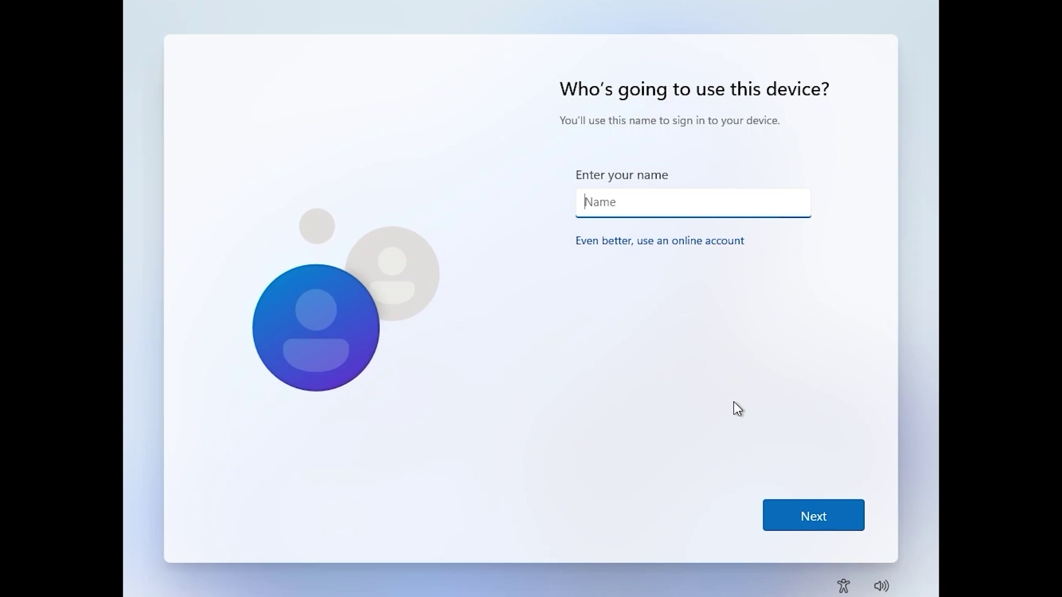
Name the local user USER and turn off diagnostic data, inking & typing, tailored experiences and advertising ID
type("USER")
key("Return")
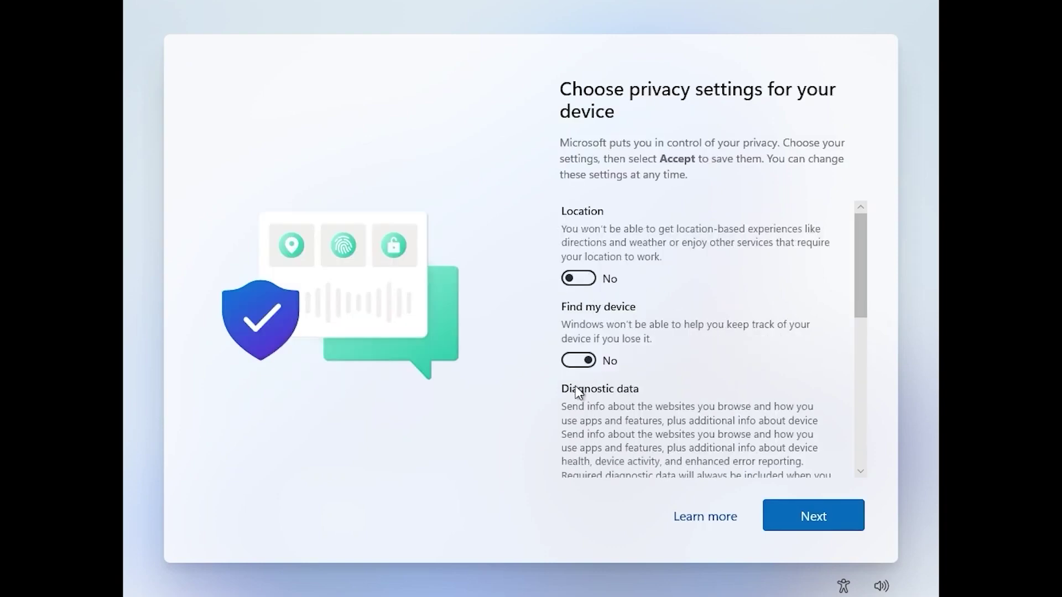
scroll(578, 393, "down", 2)
left_click(578, 360)
scroll(582, 364, "down", 1)
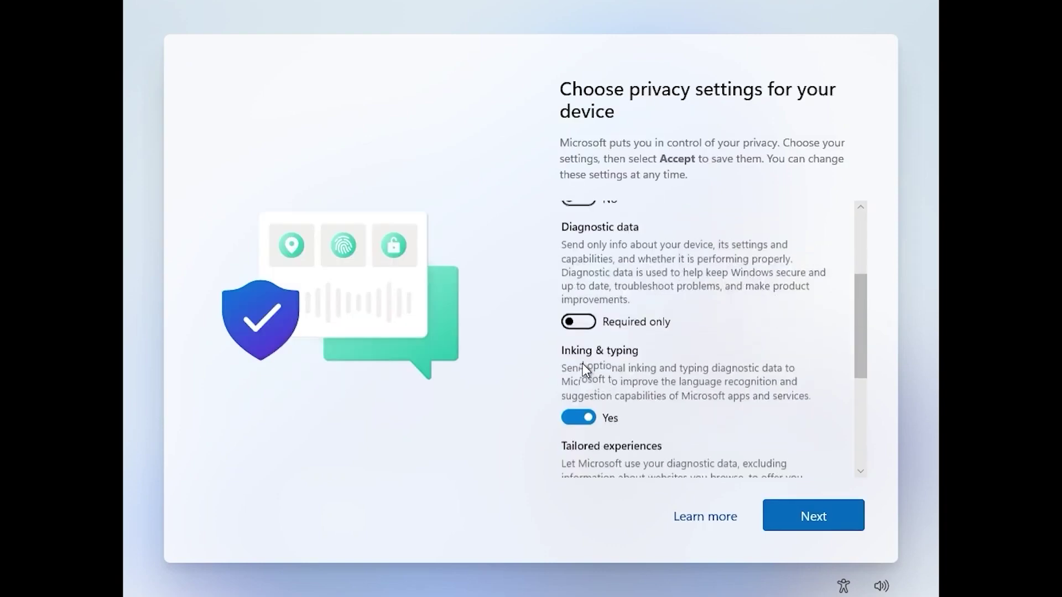
left_click(581, 417)
scroll(592, 354, "down", 2)
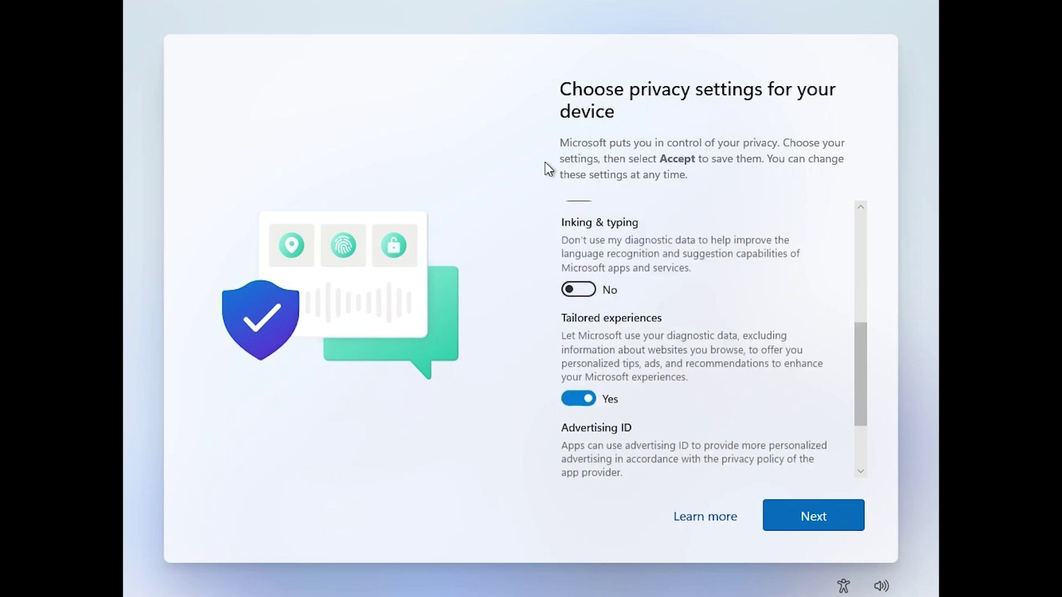
scroll(597, 306, "down", 1)
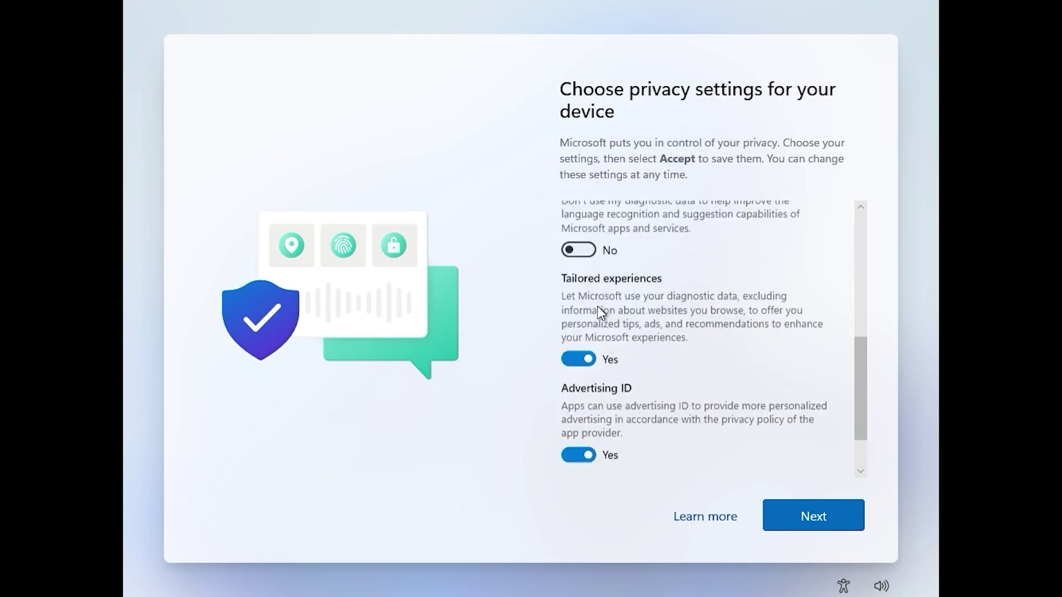
left_click(578, 359)
left_click(579, 426)
scroll(581, 426, "down", 1)
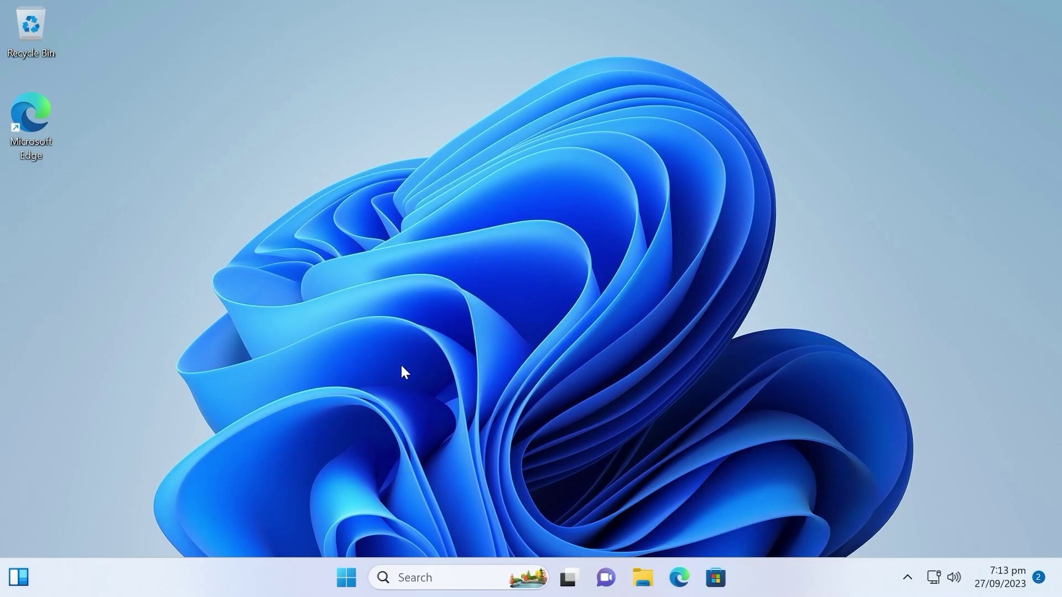
Try the Microsoft Store from the taskbar, then open Settings from the Start menu
left_click(346, 577)
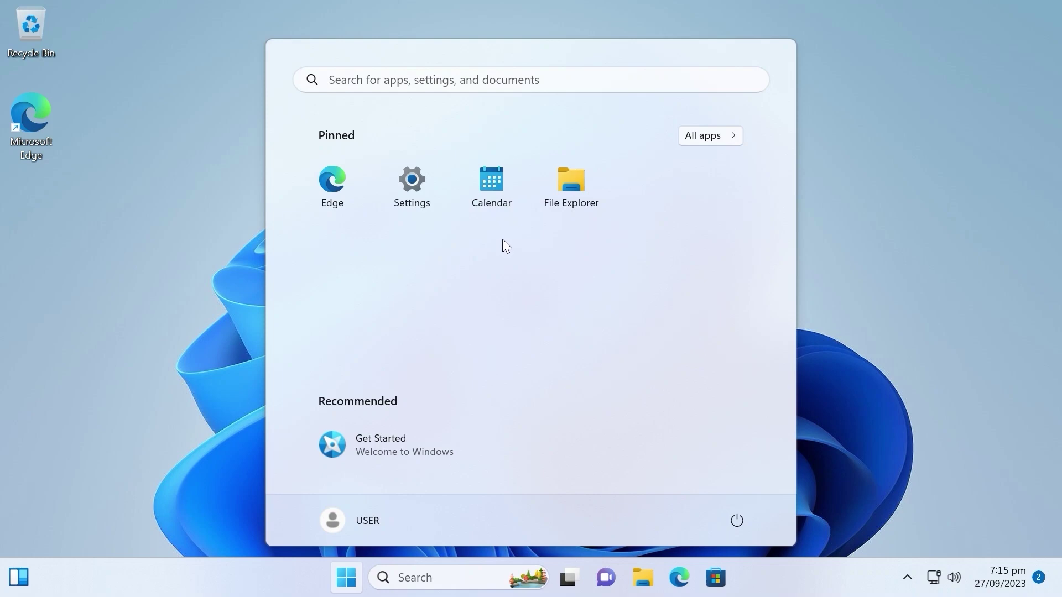
left_click(718, 583)
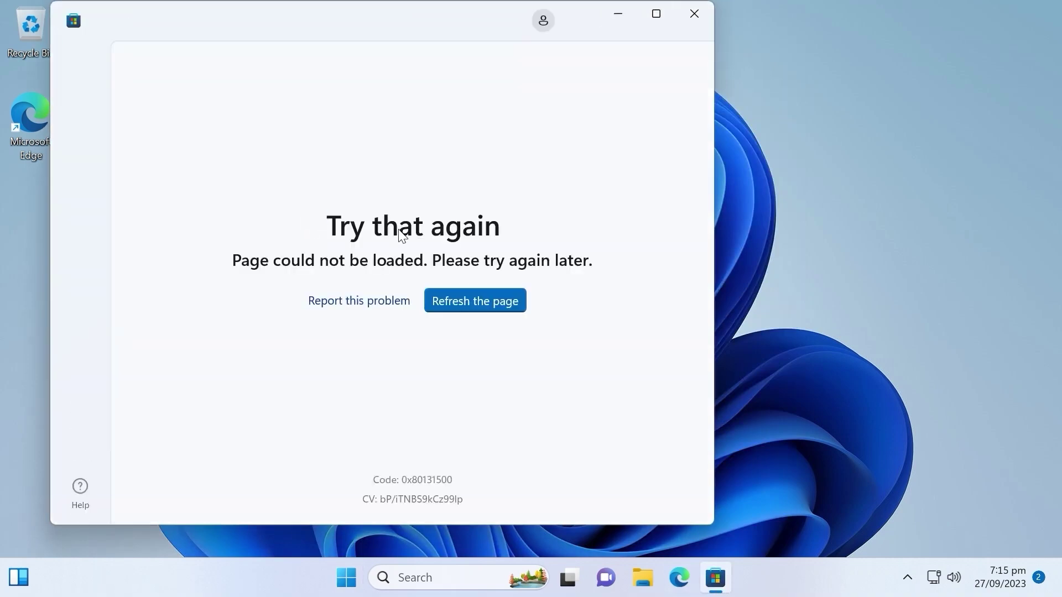
left_click(347, 577)
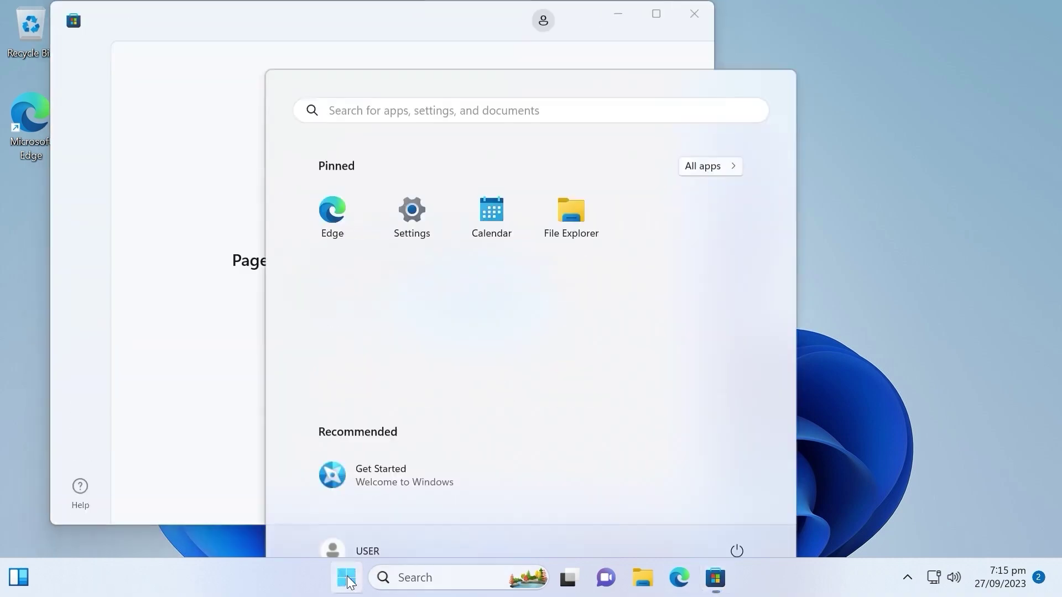
left_click(412, 183)
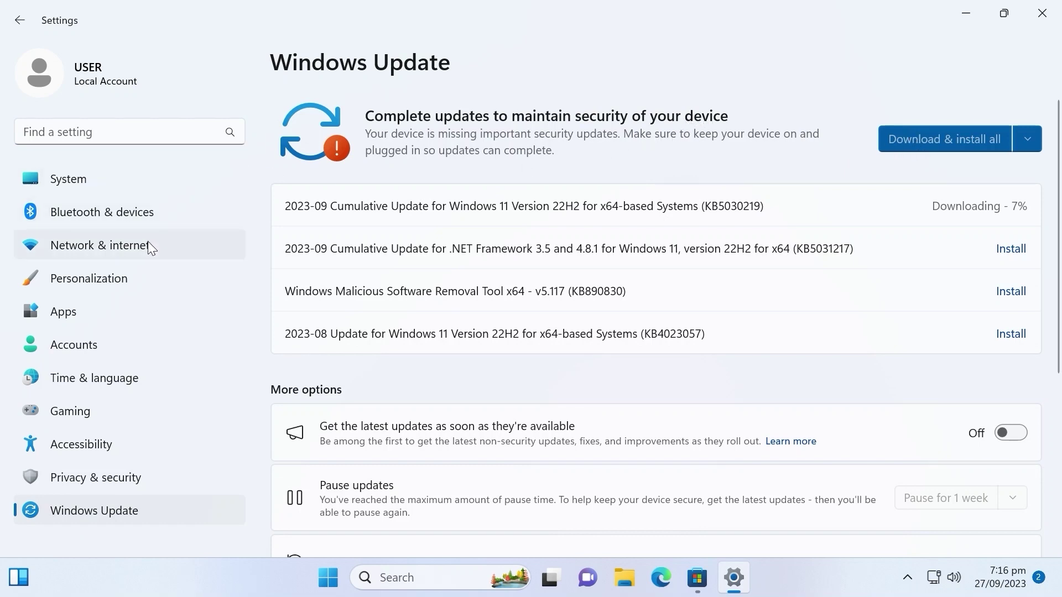
In Time & language > Language & region, set the region to United States, then launch Microsoft Store via 'mi' search
left_click(104, 384)
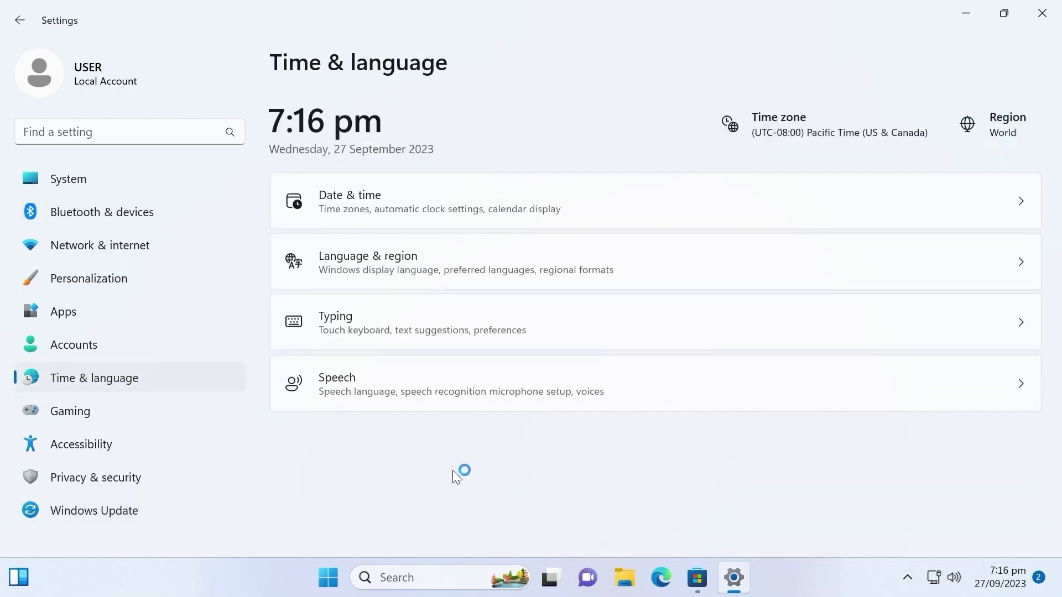
left_click(375, 258)
scroll(892, 260, "down", 2)
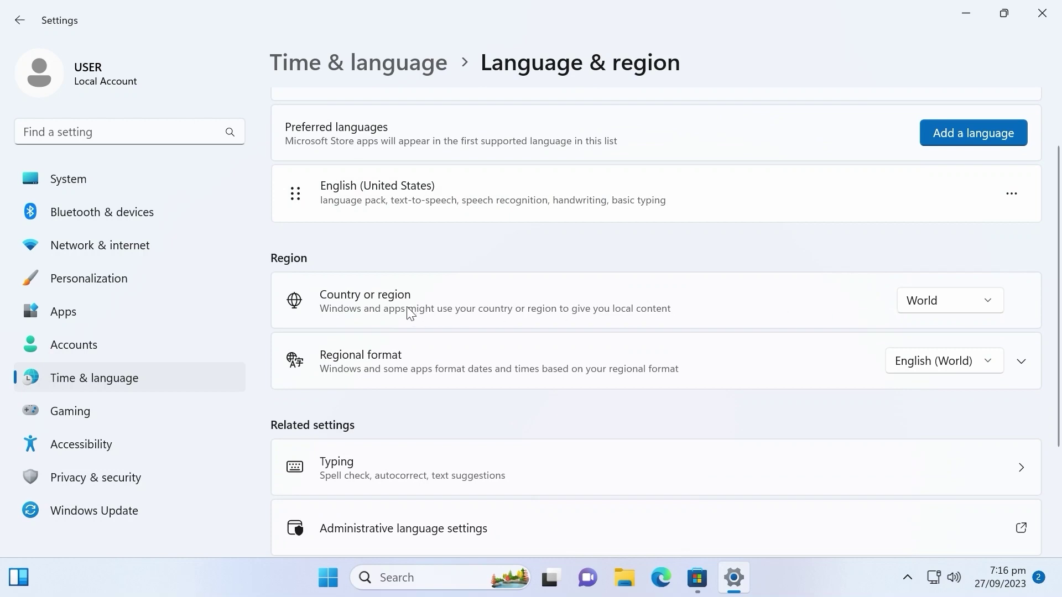
left_click(979, 301)
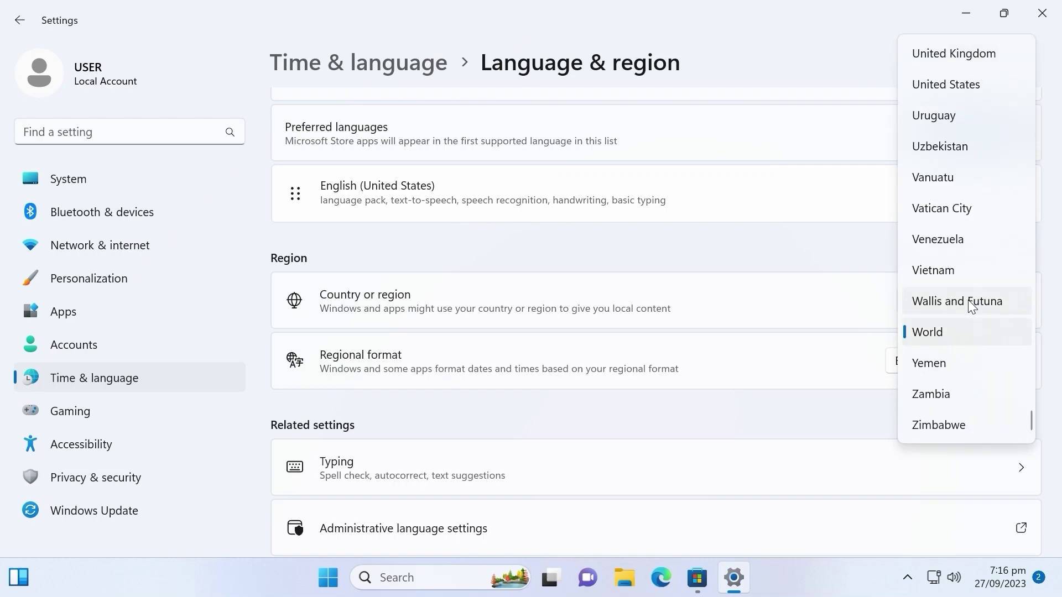
left_click(927, 86)
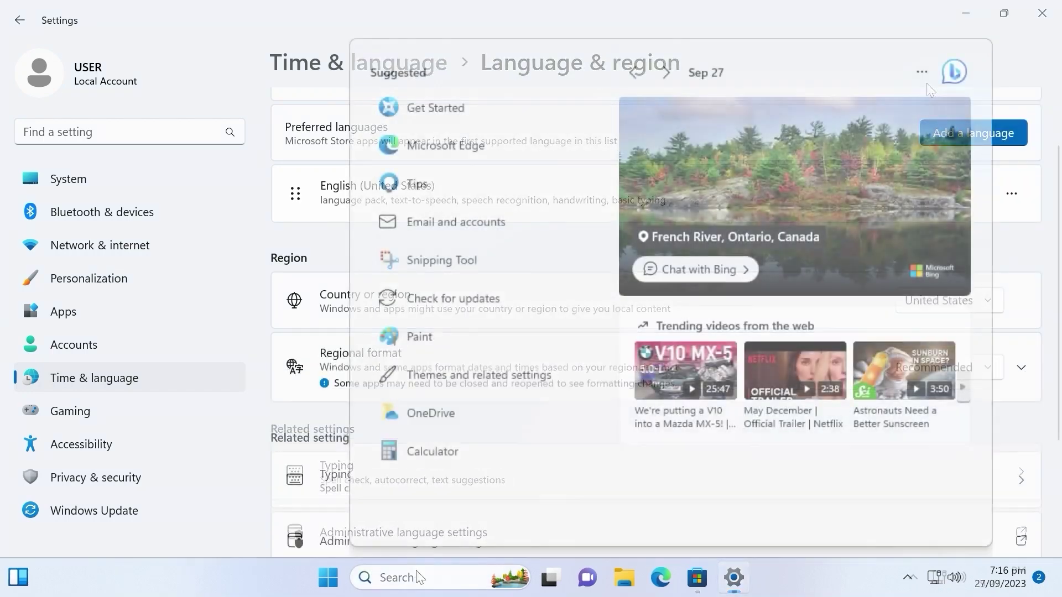
type("mi")
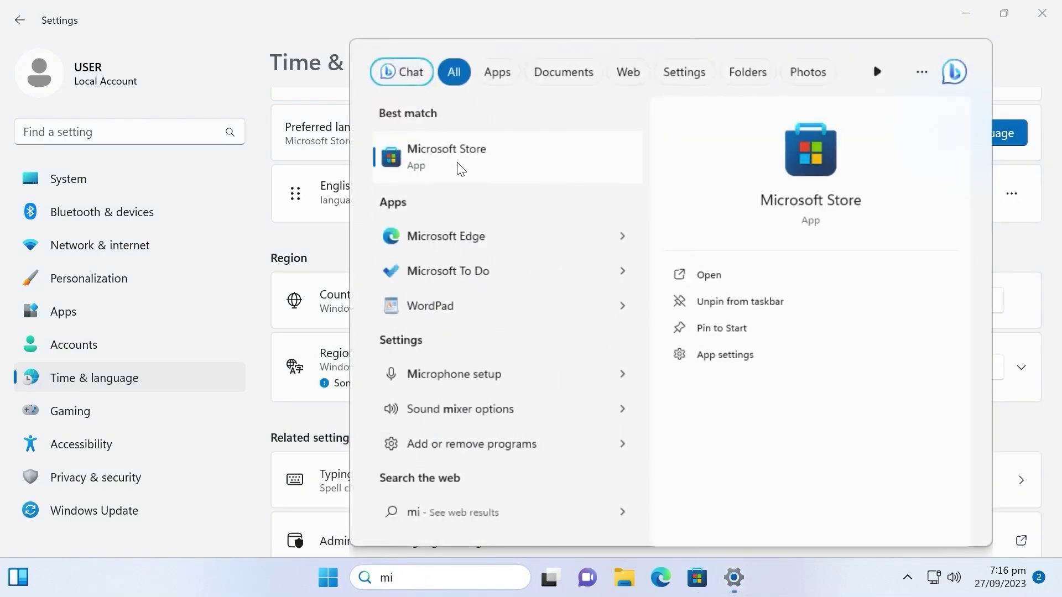
left_click(461, 164)
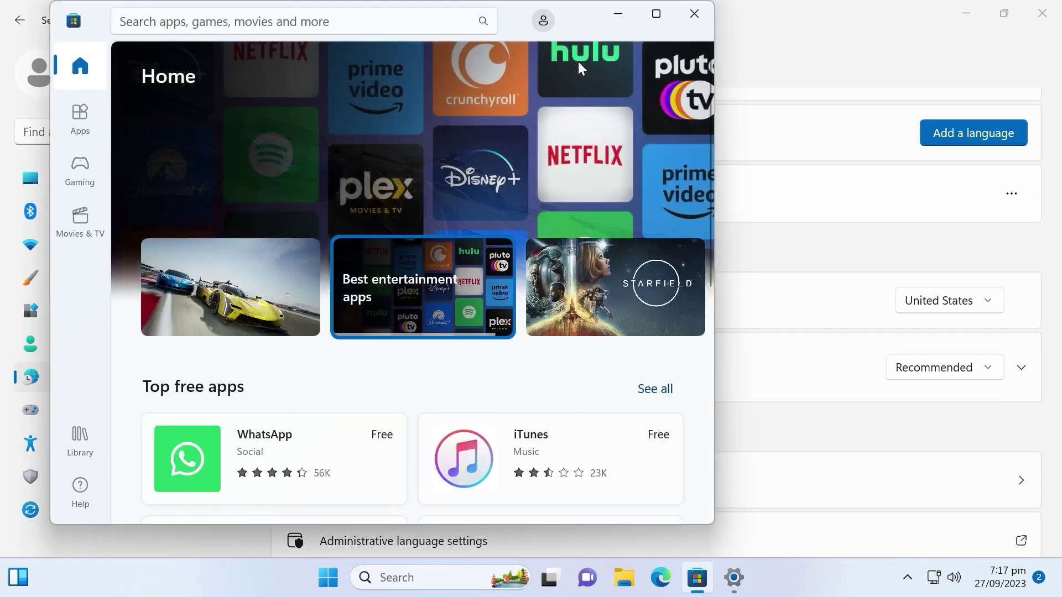
Close the Microsoft Store and go back to the Windows Update page
left_click(680, 17)
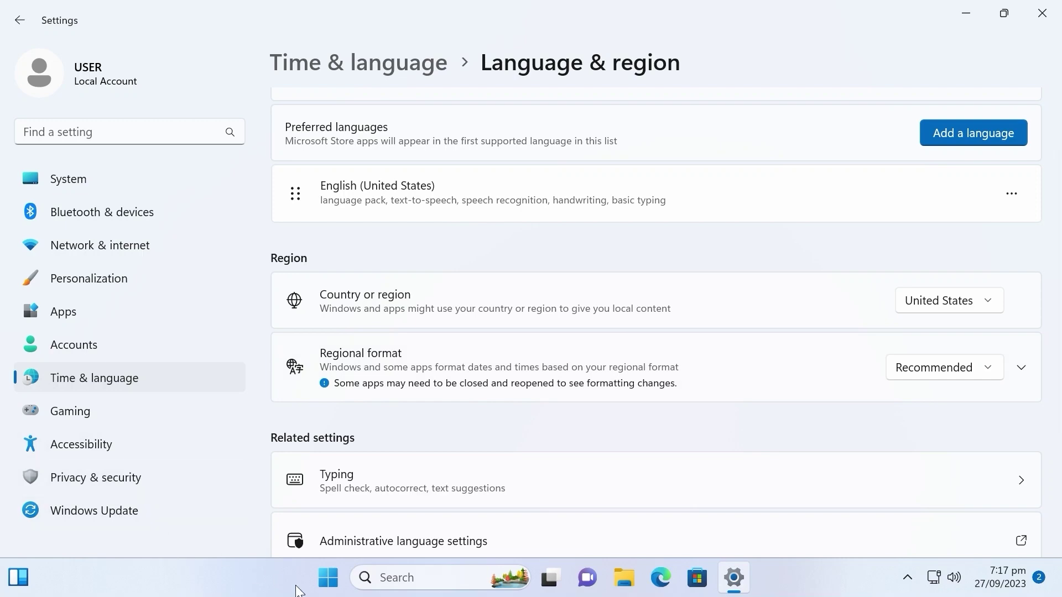
left_click(323, 590)
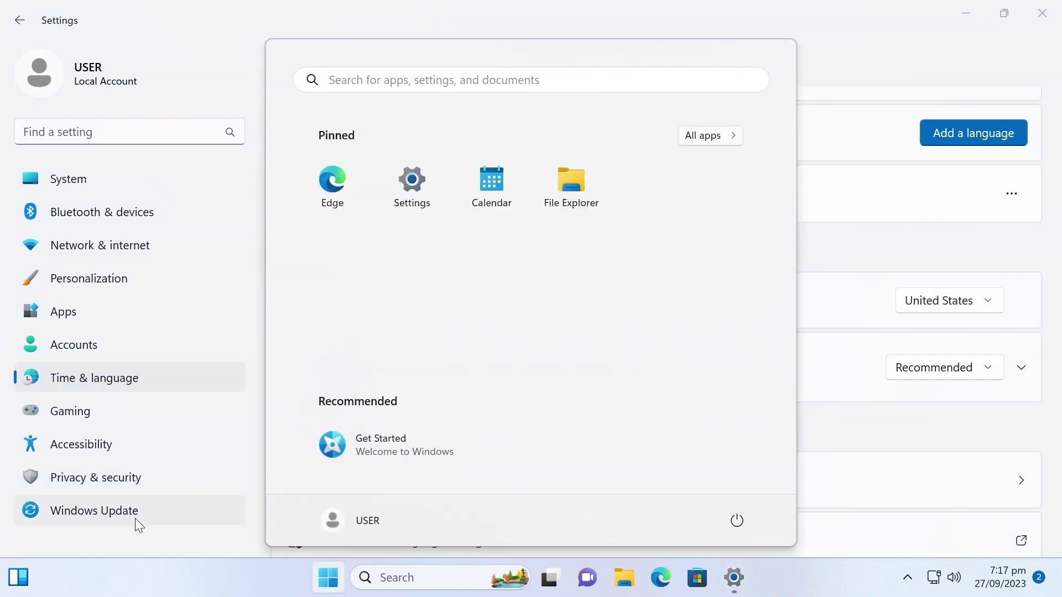
left_click(133, 515)
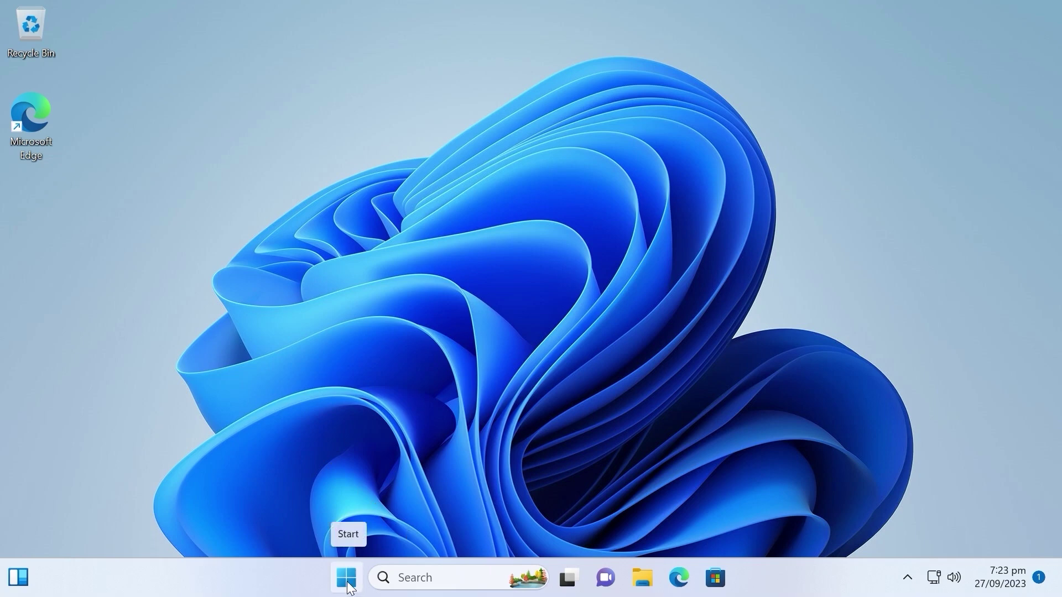
Open the Start menu to confirm only Edge, Settings, Calendar and File Explorer are pinned, without ads
left_click(349, 586)
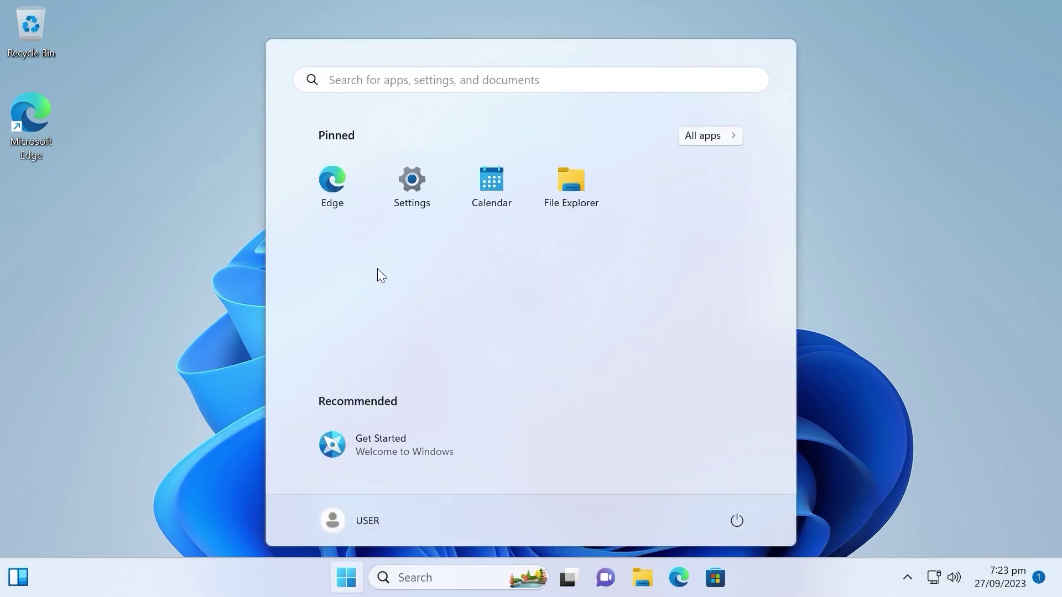